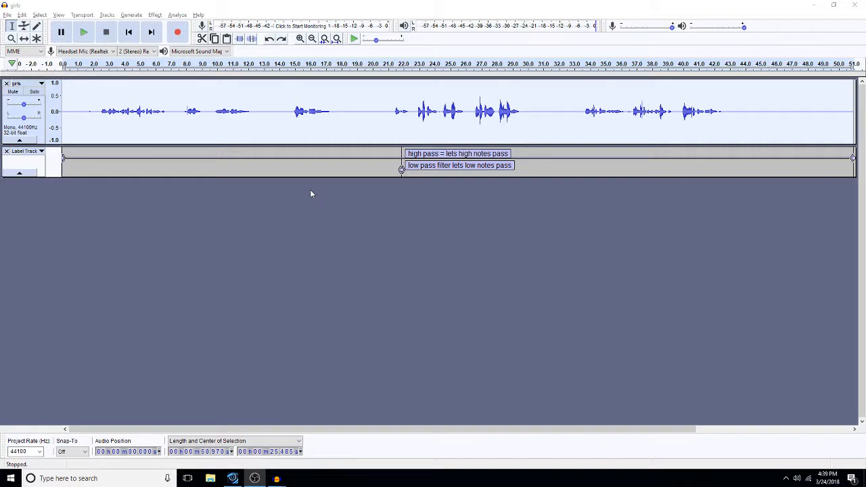
Select the entire girls track and amplify it with the default gain proposed by the Amplify effect
double_click(286, 128)
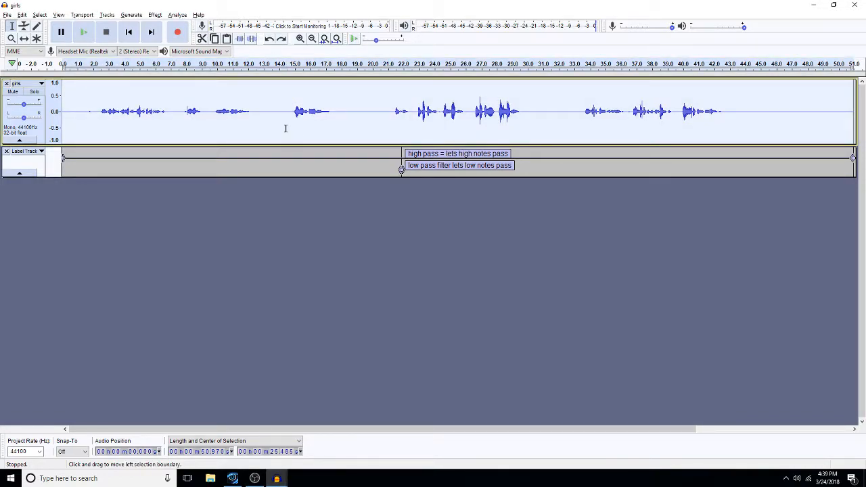
key("ctrl+r")
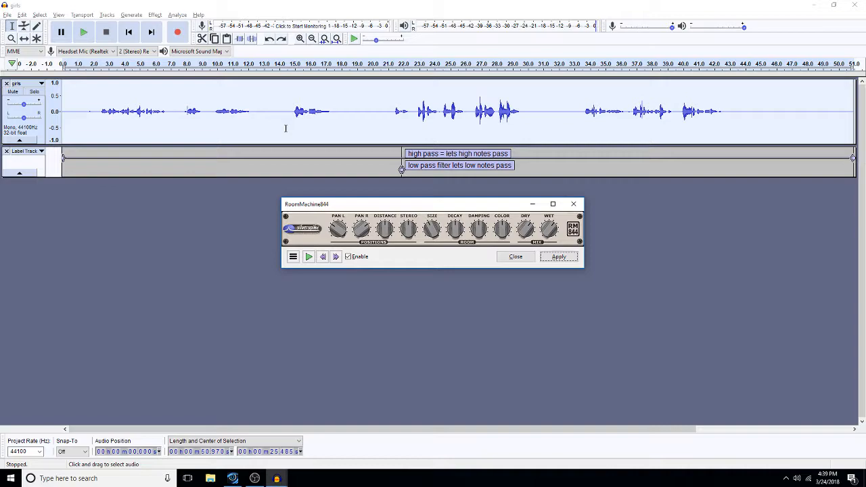
left_click(516, 256)
key("alt+a")
key("Return")
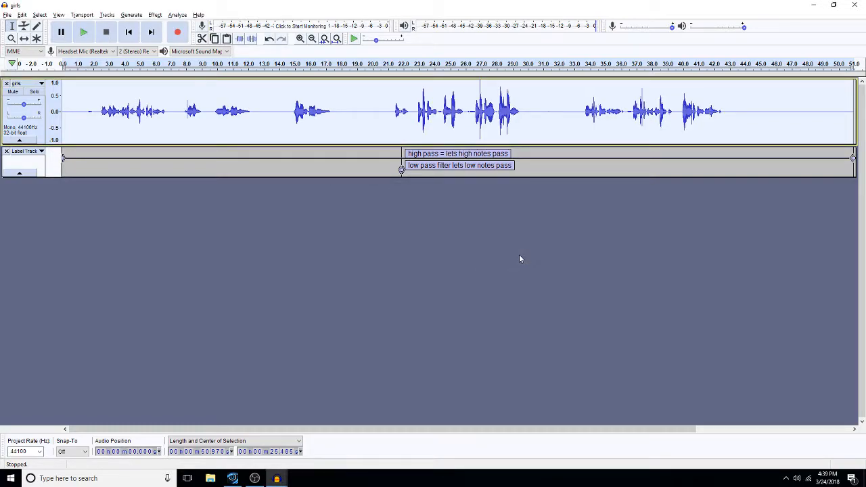
Amplify only the section of the girls track from about 1.5 to 20 seconds, using the default gain
left_click_drag(374, 95, 85, 95)
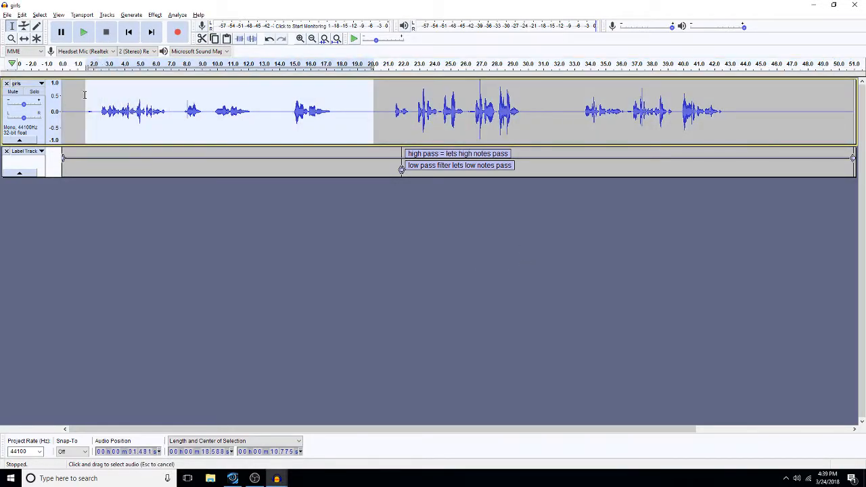
key("alt+a")
key("Return")
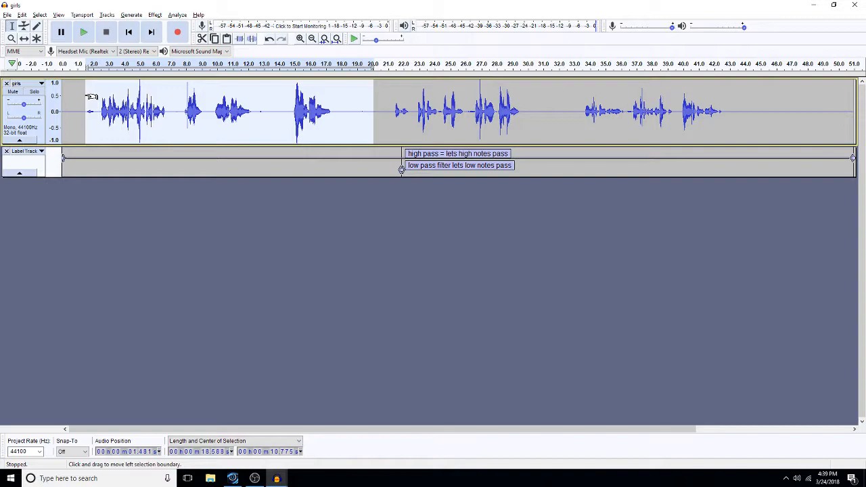
Play the amplified speech from about 14.7 seconds to hear it before filtering
key("ctrl+a")
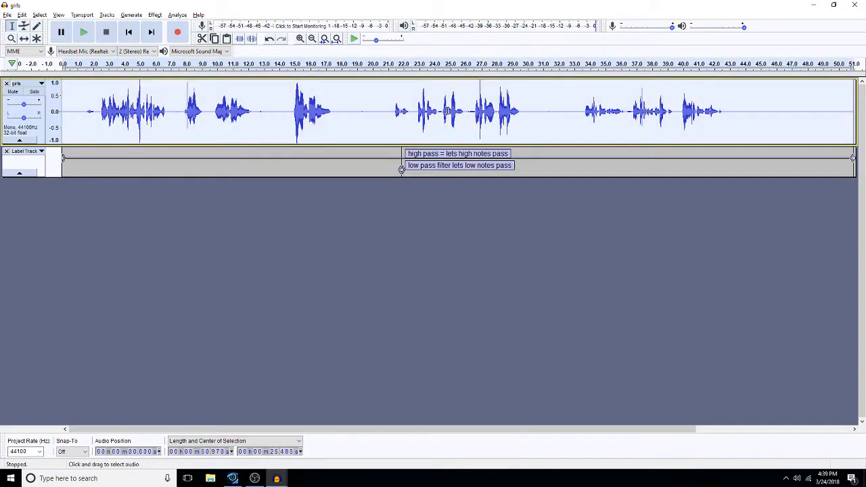
left_click(292, 111)
key("space")
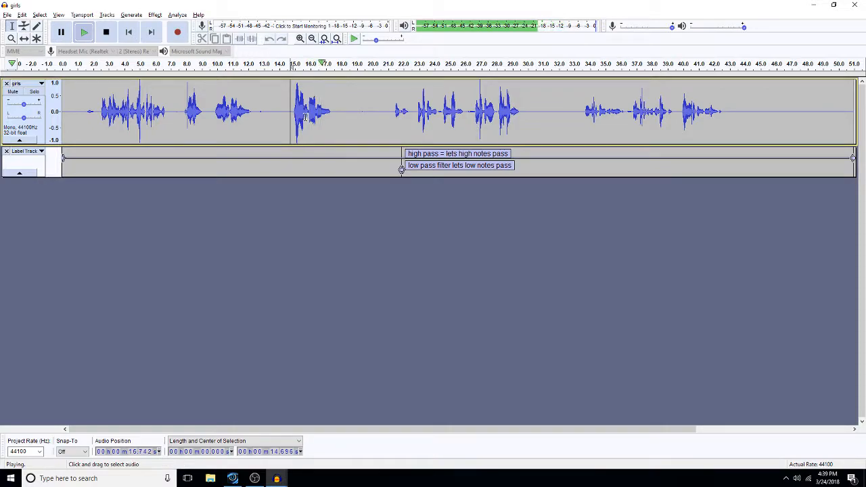
key("space")
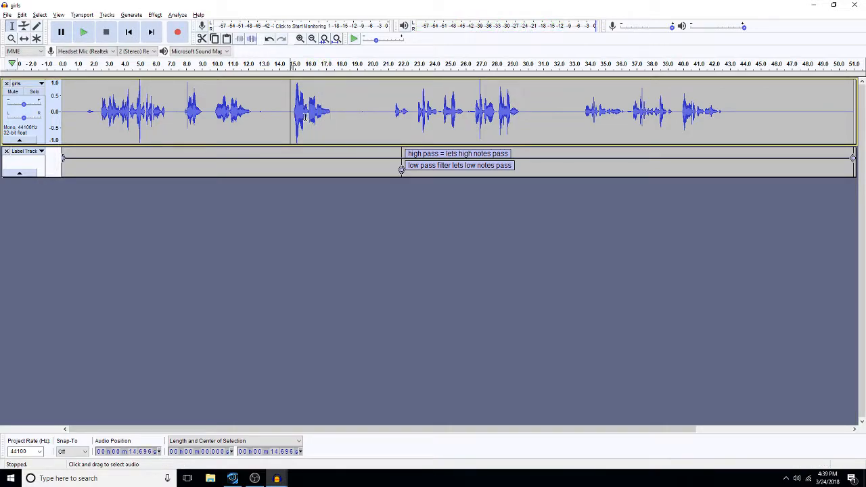
Apply a High Pass Filter to the entire girls track at 300 Hz with a 6 dB per octave rolloff
key("ctrl+a")
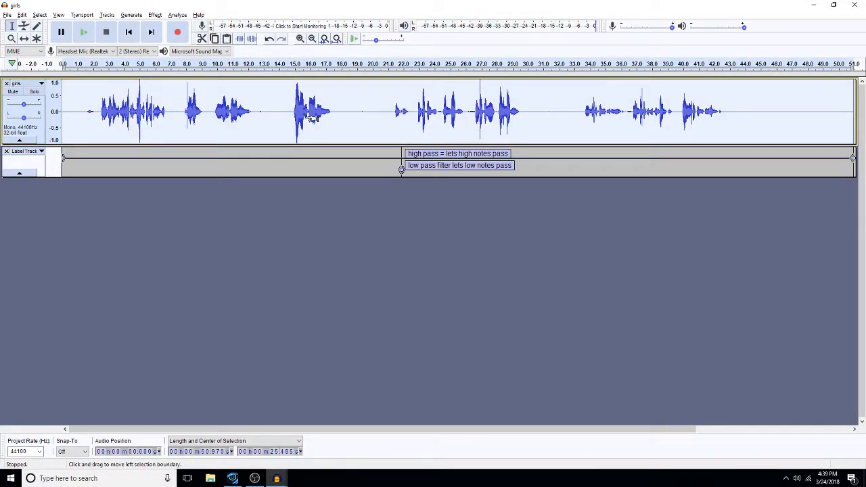
key("ctrl+h")
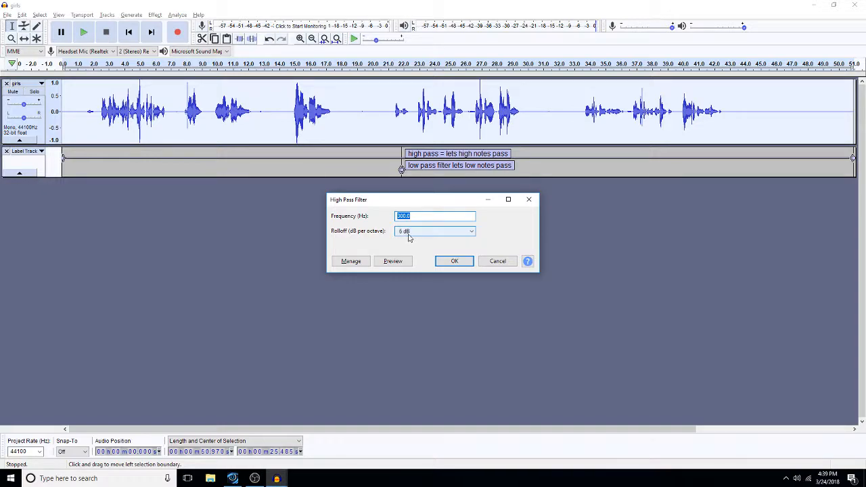
left_click(473, 232)
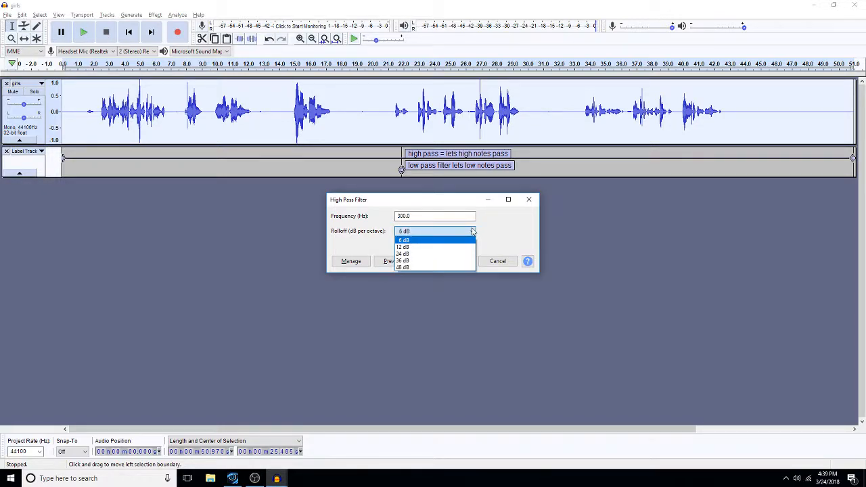
left_click(490, 229)
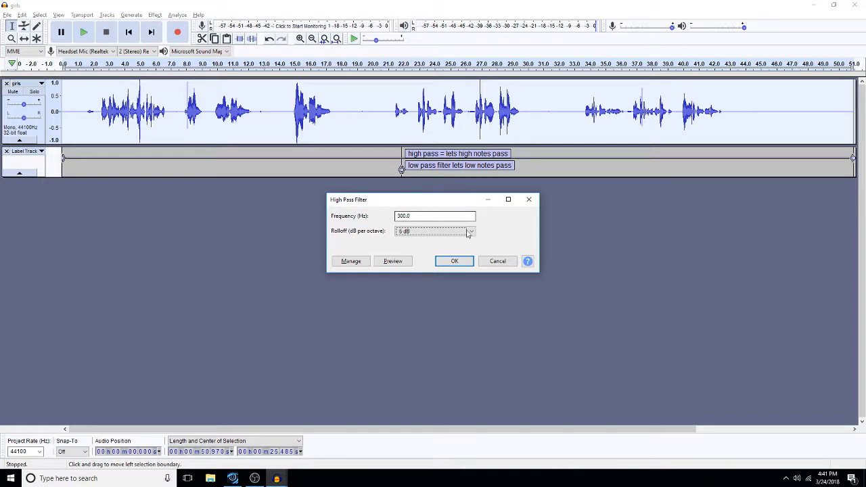
left_click(453, 261)
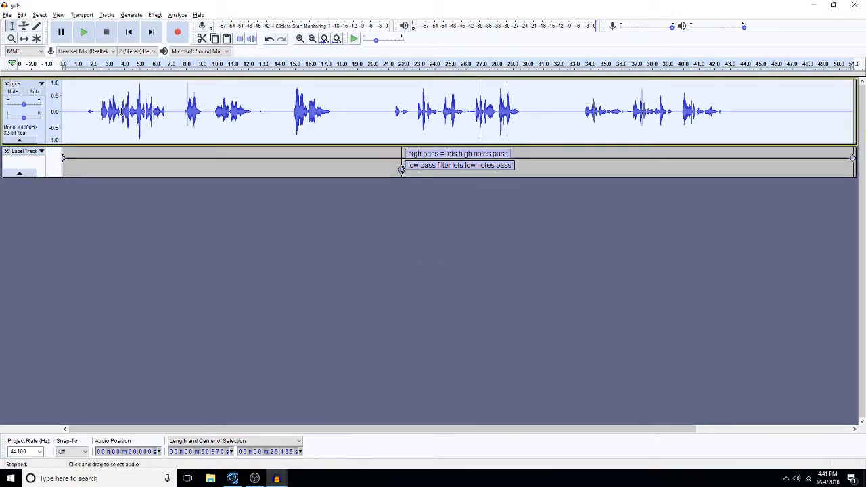
Play the filtered speech from about 14.7 seconds
left_click(290, 108)
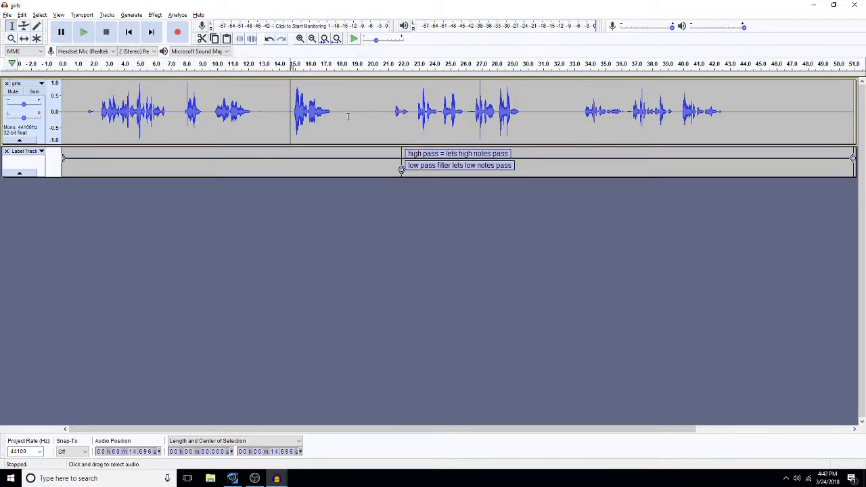
key("space")
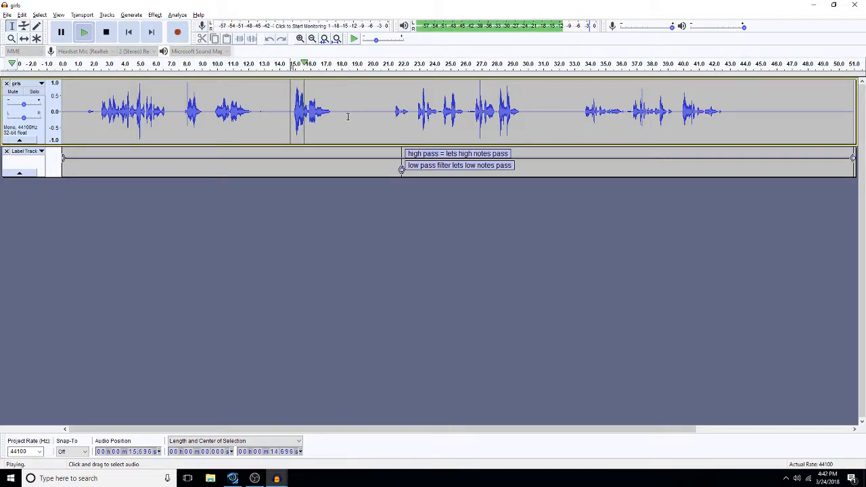
key("space")
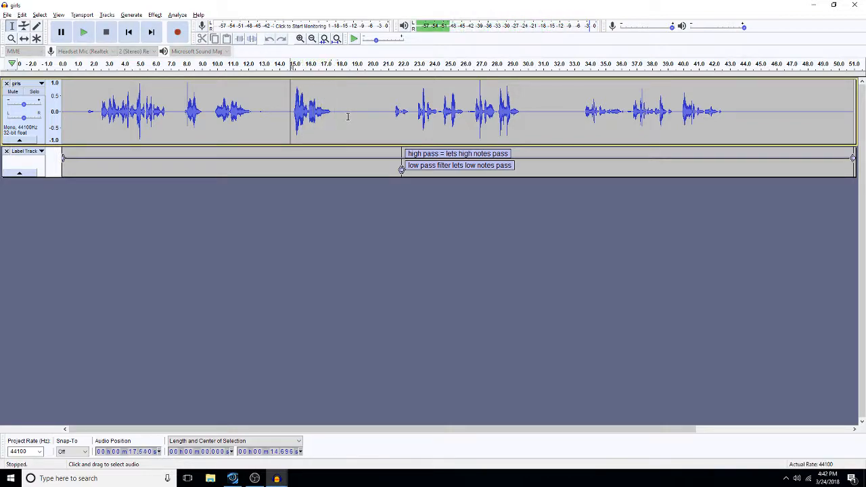
Undo the high-pass filter to play the unfiltered speech from about 14.7 seconds, and redo the filter
key("ctrl+a")
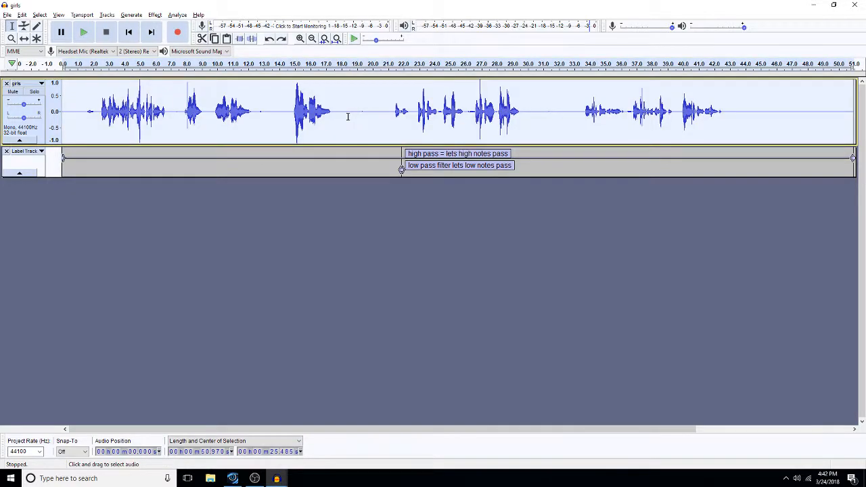
left_click(290, 120)
key("space")
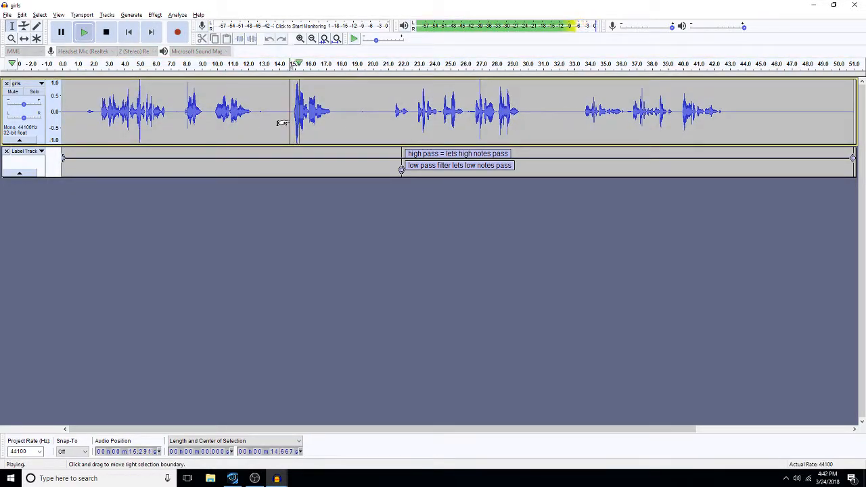
key("space")
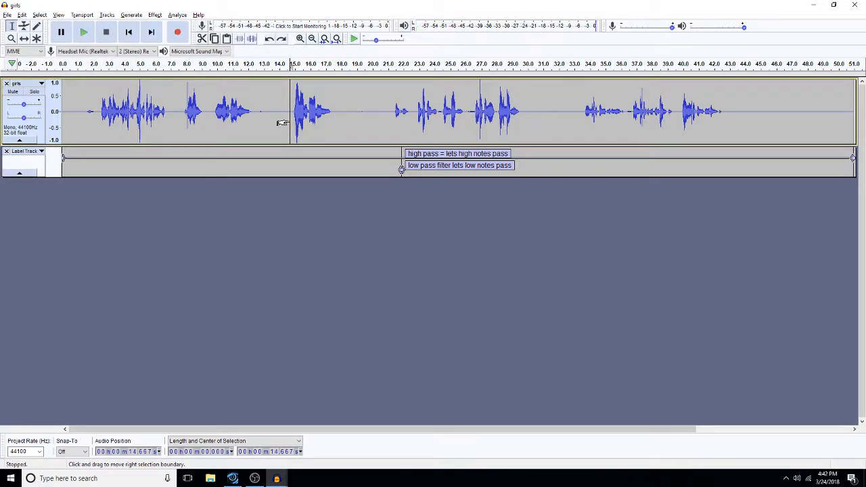
key("ctrl+y")
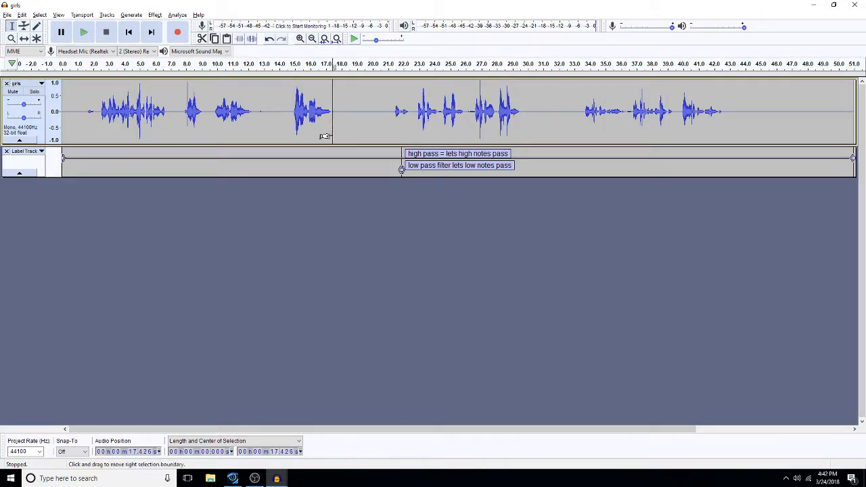
Apply the High Pass Filter again to the entire girls track with a much higher cutoff frequency and a 6 dB rolloff
key("ctrl+a")
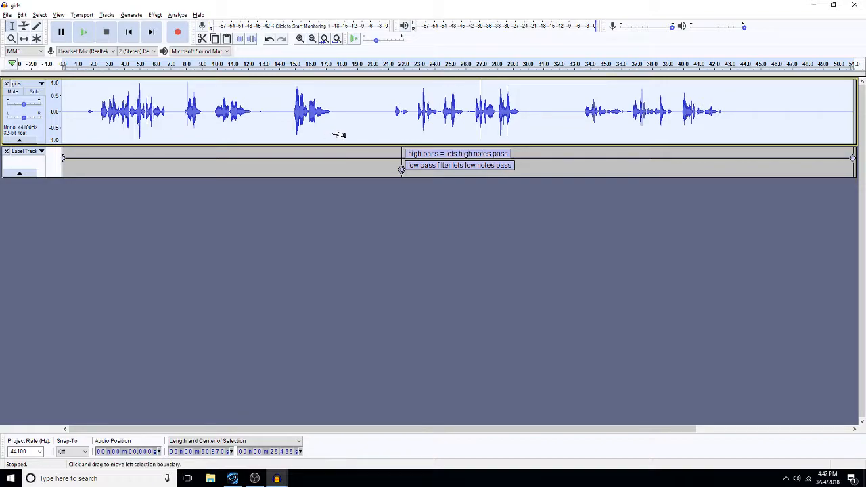
key("ctrl+h")
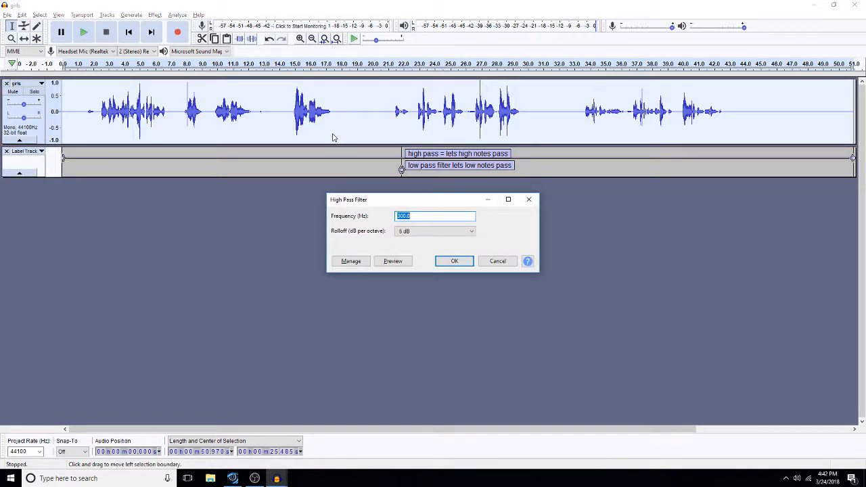
type("3")
key("Return")
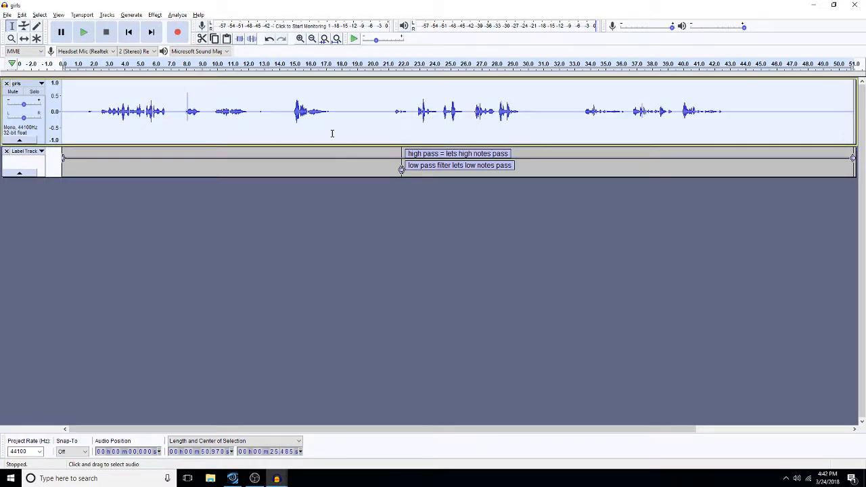
Play the more strongly filtered speech from about 14.8 seconds
left_click(292, 127)
key("space")
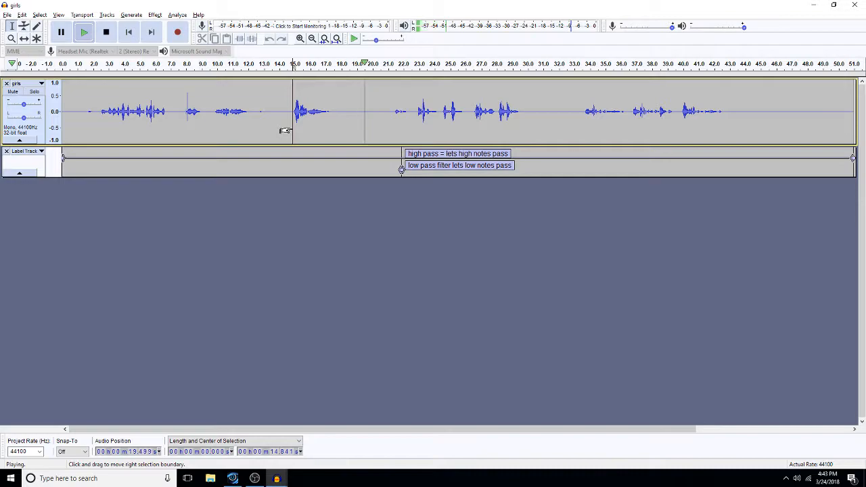
key("space")
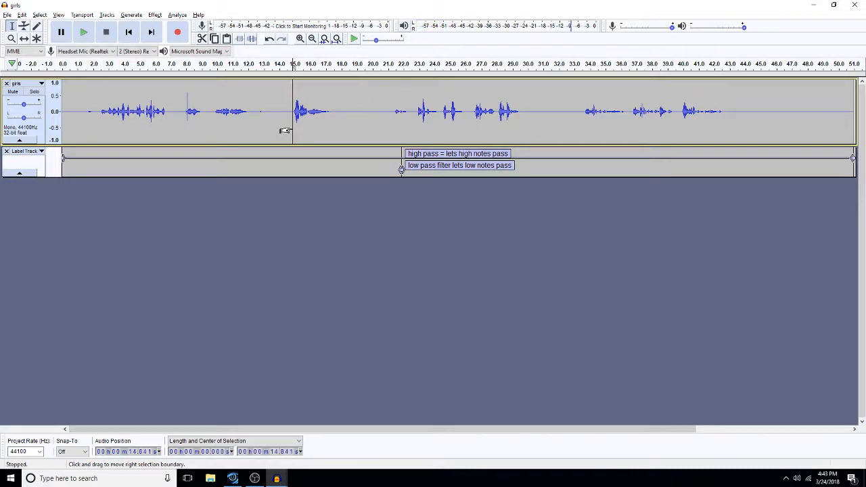
Amplify the entire filtered girls track by 4.597 dB to a new peak amplitude of 0.0 dB
double_click(292, 127)
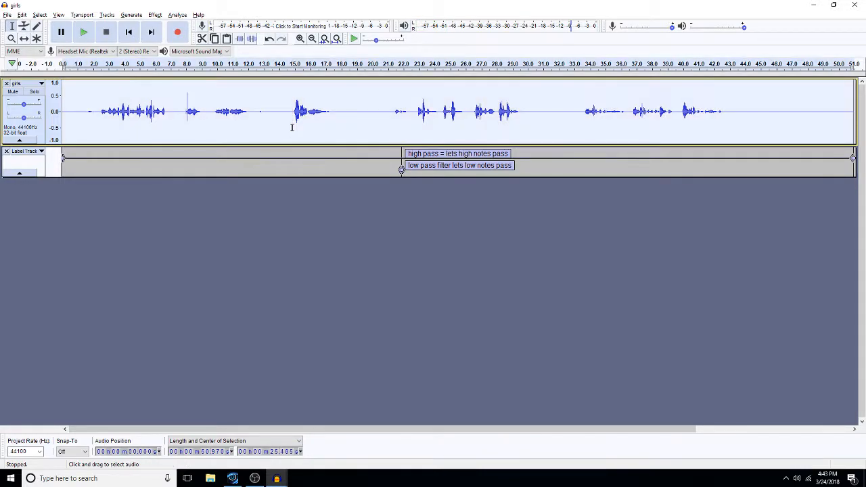
key("a")
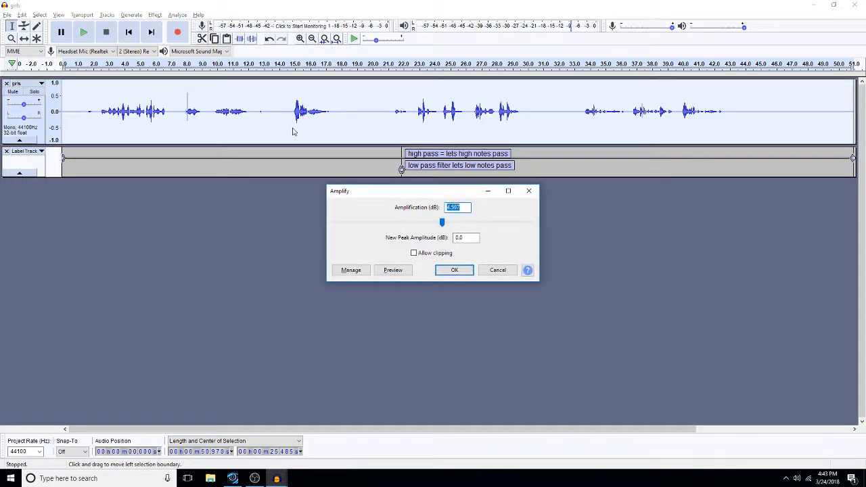
key("Return")
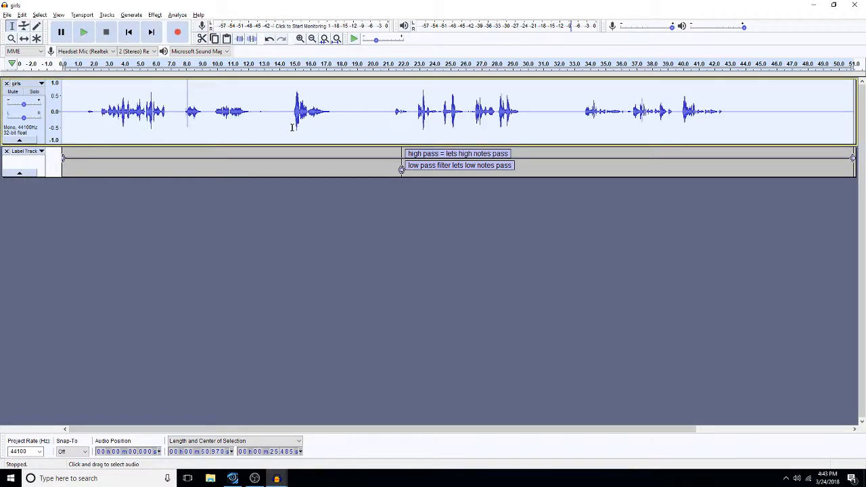
Play the amplified speech from about 14.8 seconds, and undo the last amplification and the second high-pass filter
left_click(292, 127)
key("space")
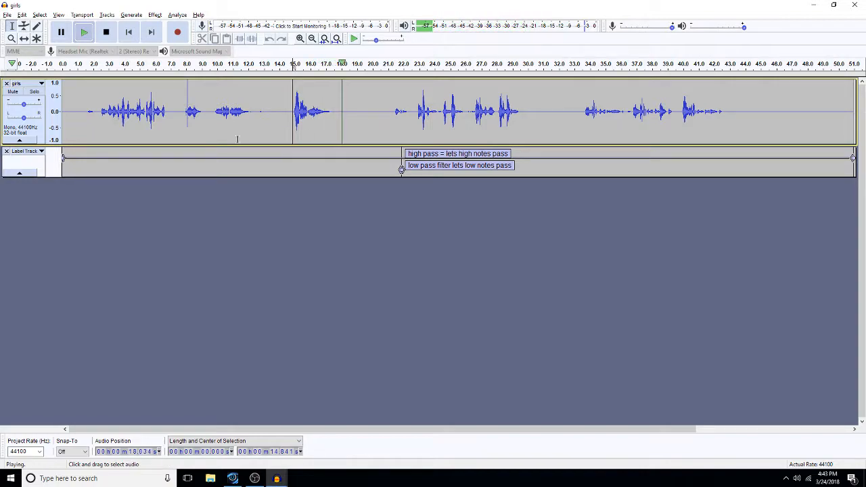
key("space")
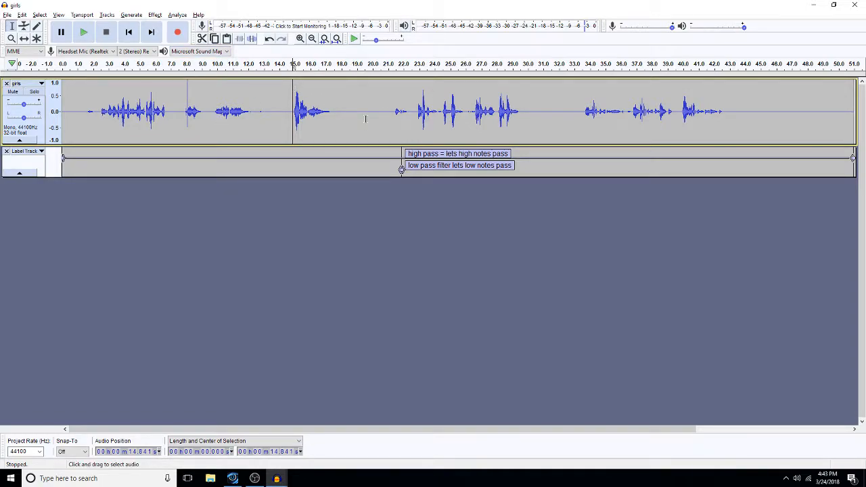
key("ctrl+a")
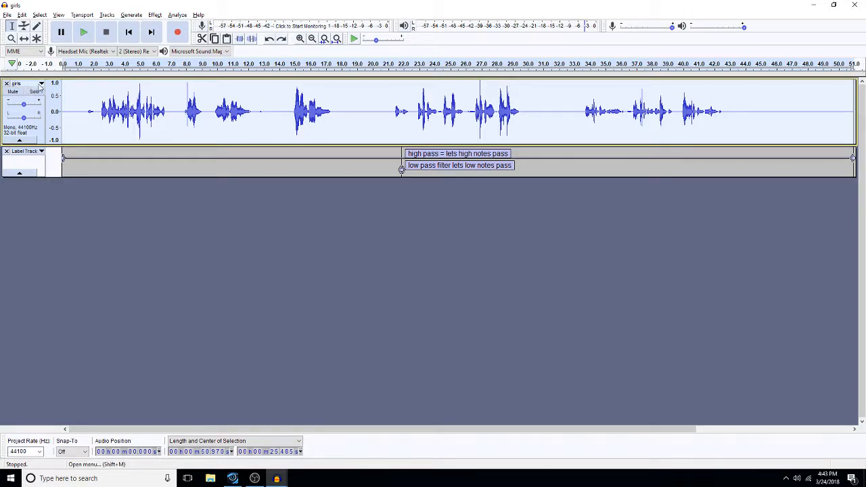
View the girls track as a spectrogram, and return it to the waveform view
left_click(27, 83)
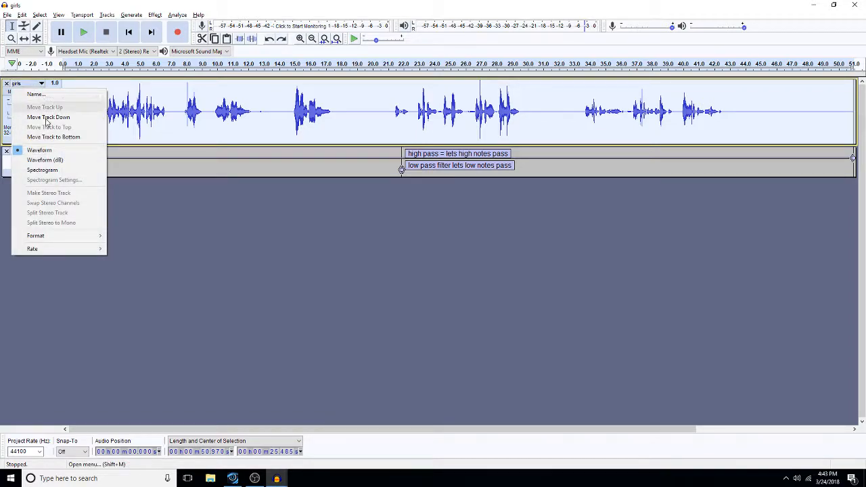
left_click(59, 170)
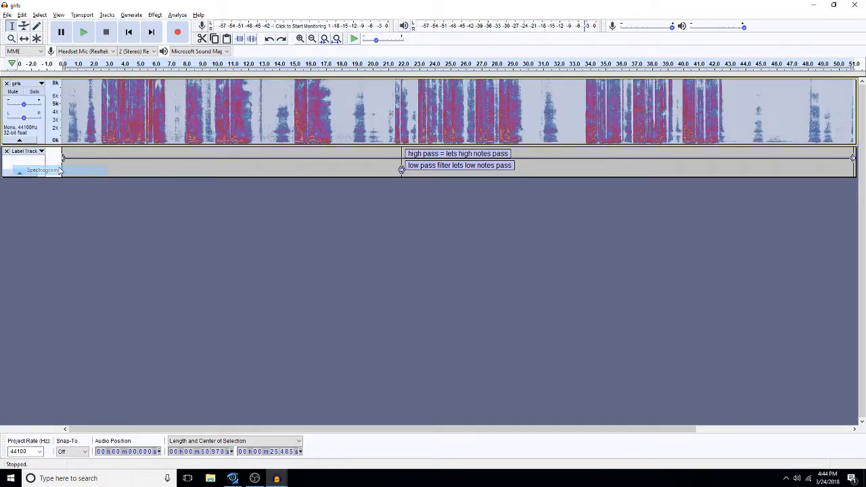
left_click(41, 85)
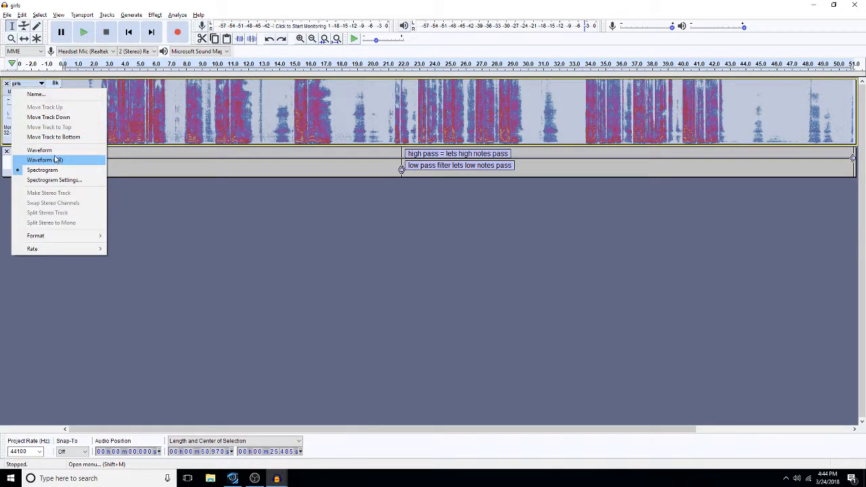
left_click(30, 157)
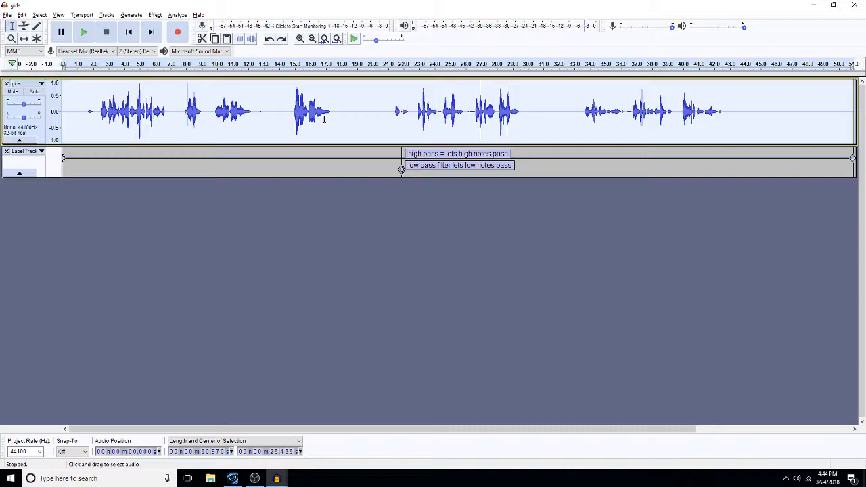
Apply a low-pass filter at 1000 Hz with a 6 dB rolloff to the entire girls track
key("ctrl+shift+l")
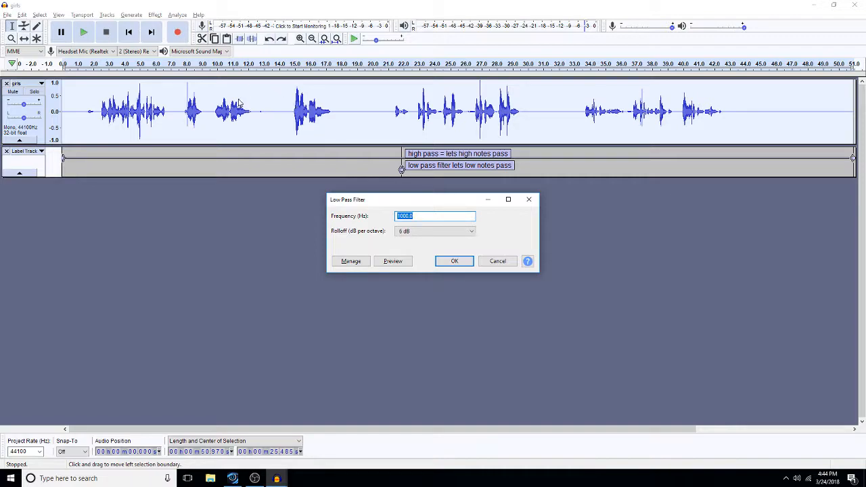
left_click(399, 216)
type("4")
key("BackSpace")
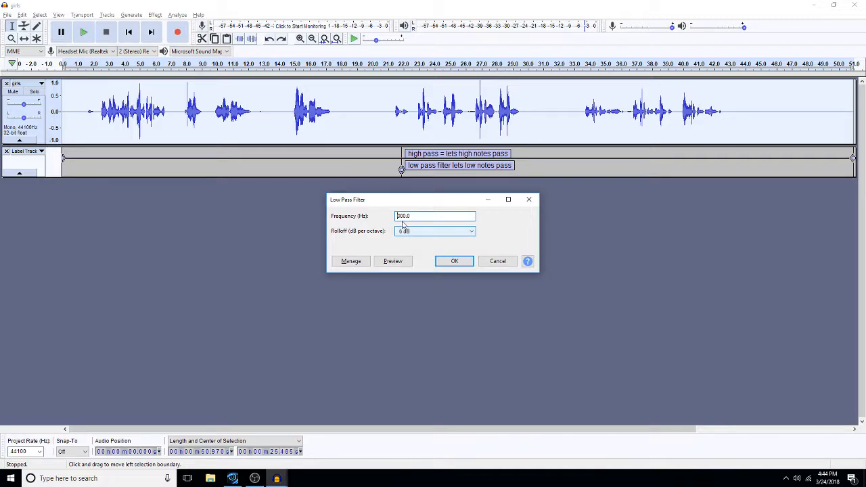
type("1")
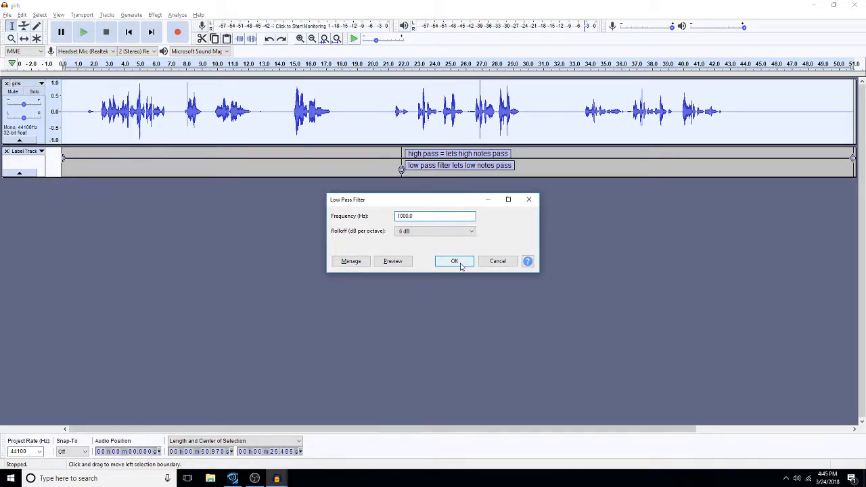
left_click(440, 265)
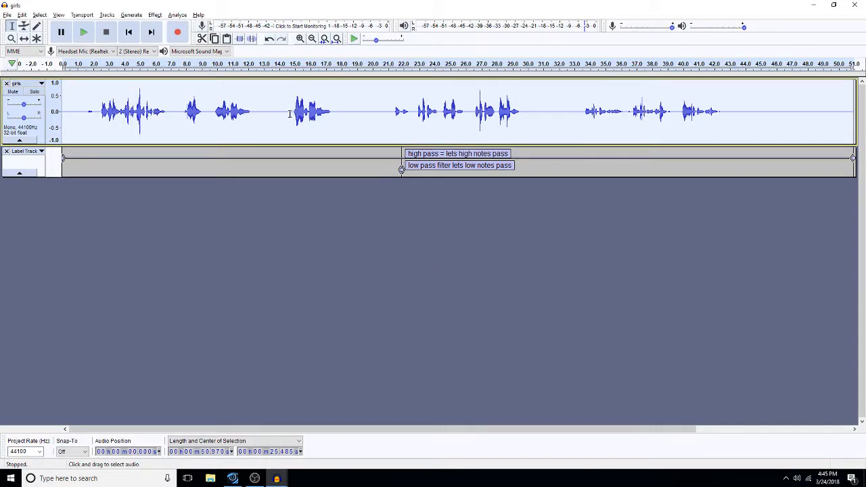
Play the low-pass filtered speech from about 14.7 seconds, and undo the low-pass filter
left_click(290, 116)
key("space")
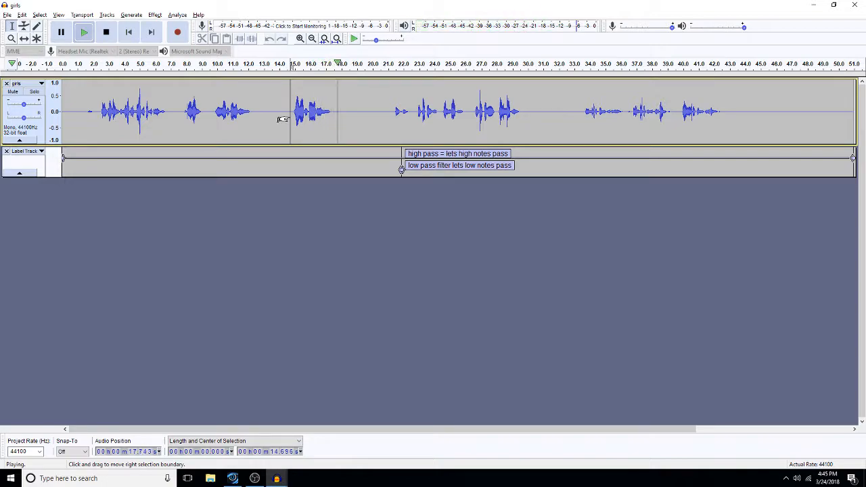
key("space")
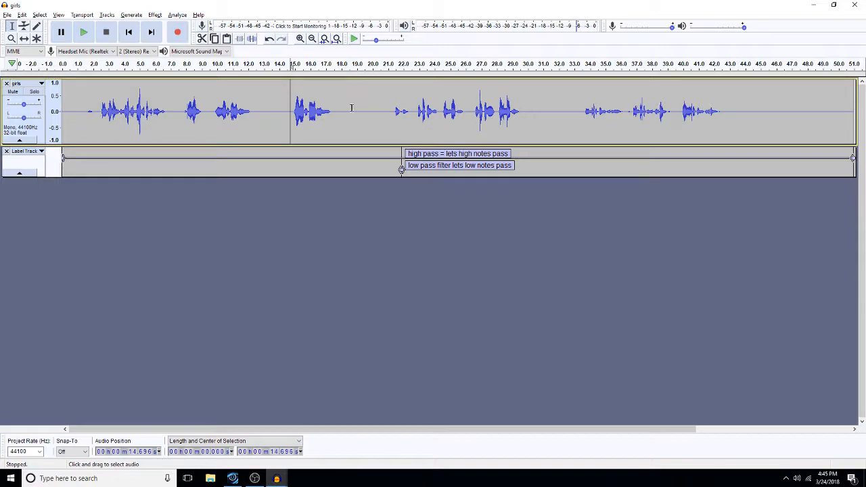
left_click_drag(342, 114, 287, 132)
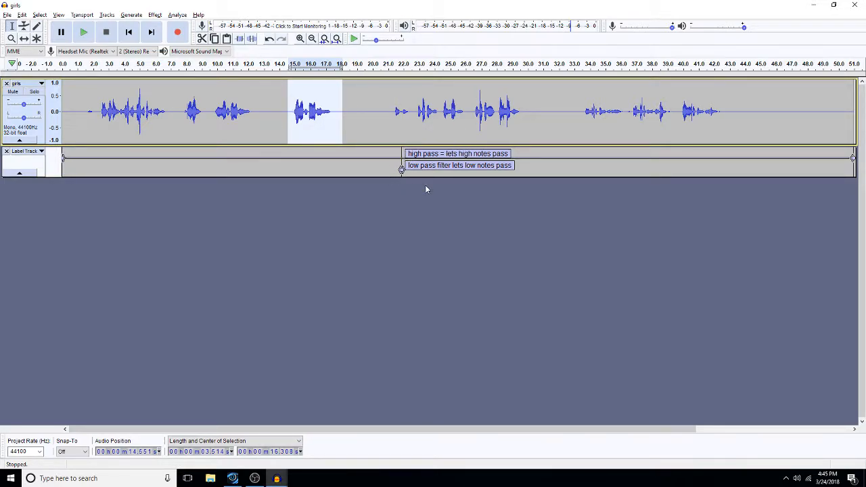
left_click(341, 103)
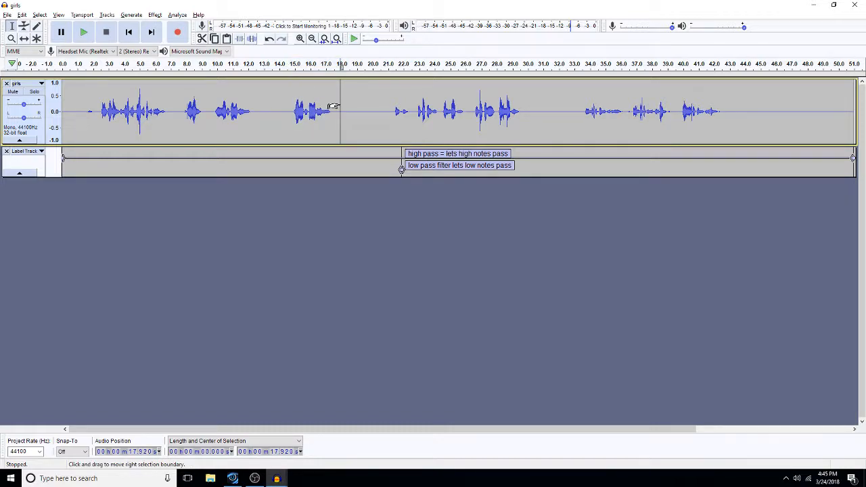
key("ctrl+z")
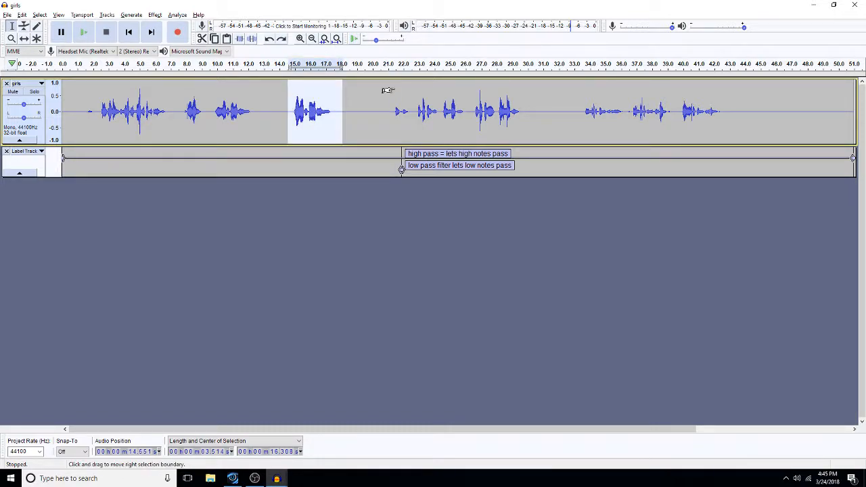
Apply a high-pass filter at 300 Hz with a 6 dB rolloff to the entire girls track
double_click(391, 88)
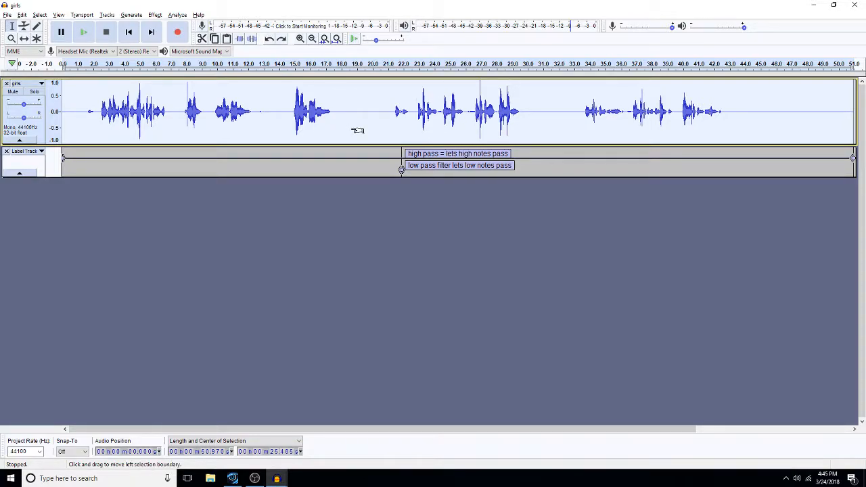
key("ctrl+r")
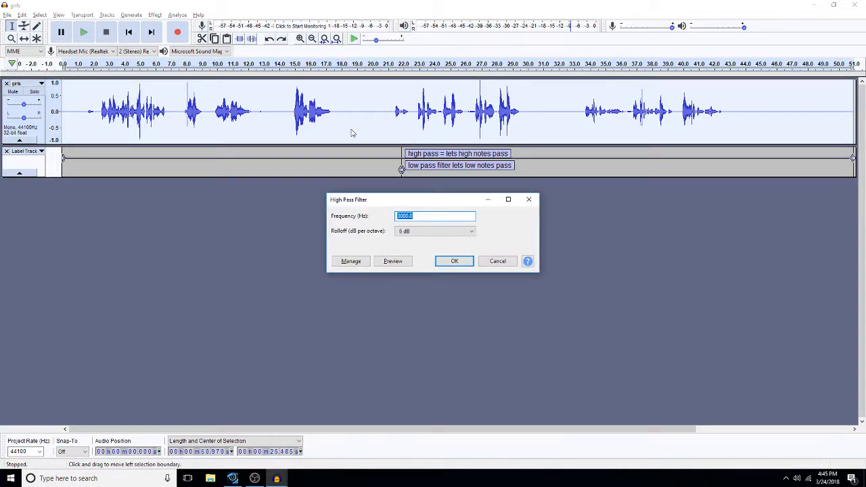
key("Right")
key("BackSpace")
key("BackSpace")
key("BackSpace")
key("Return")
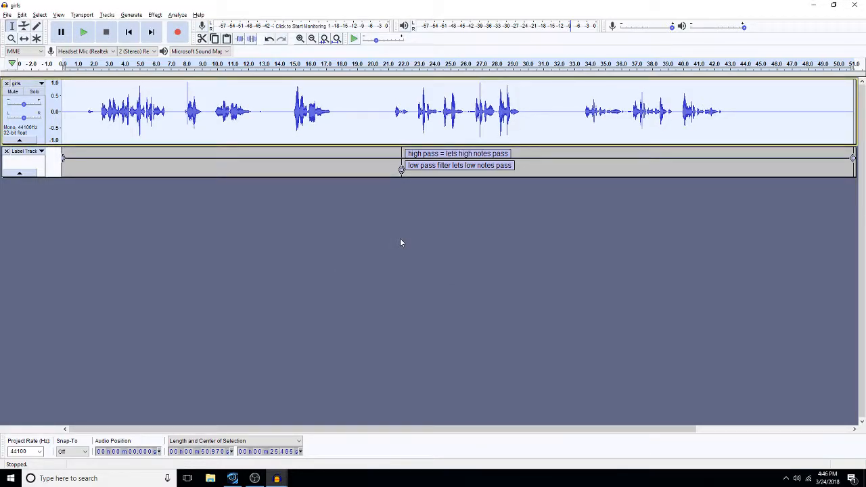
Add the label "high pass - BIG NUMBERS = RADIO" to the label track at about 31.4 seconds
left_click(549, 160)
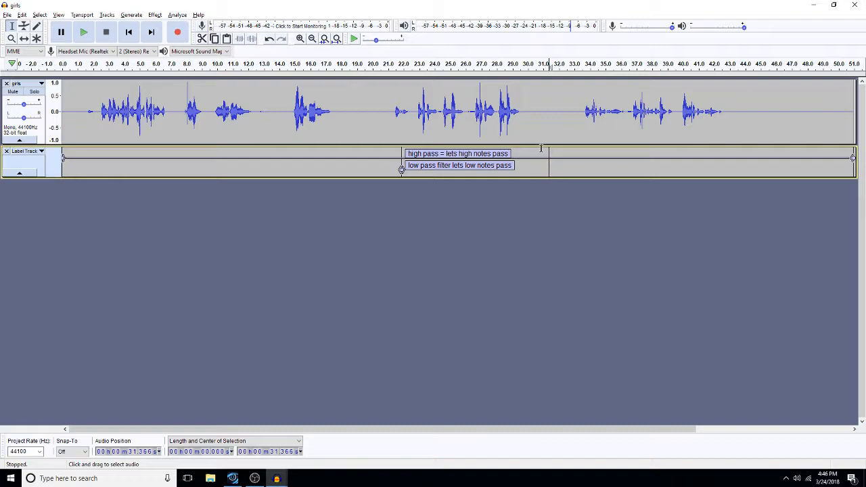
left_click(467, 208)
key("ctrl+b")
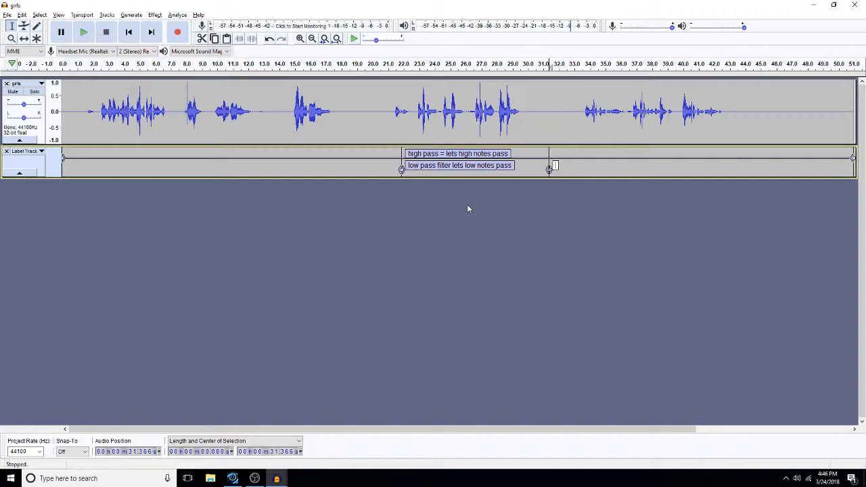
type("high pas")
type("s -")
type(" BIG NU")
type("MBER")
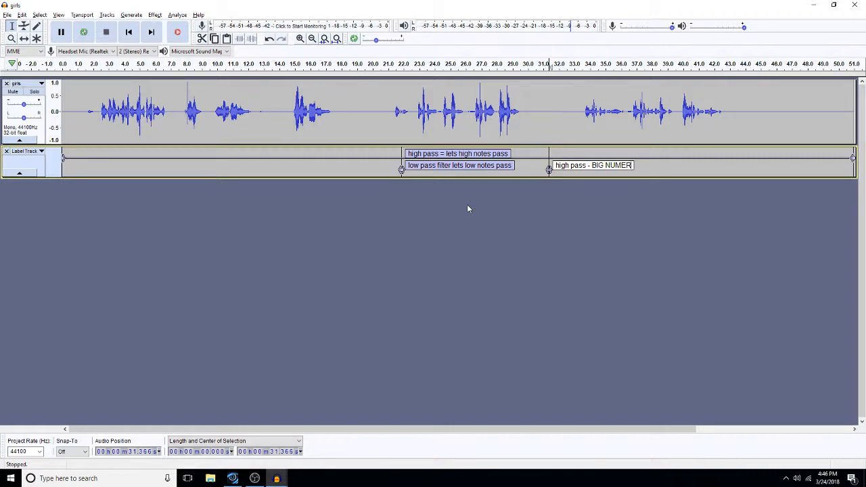
type("S - RADIO")
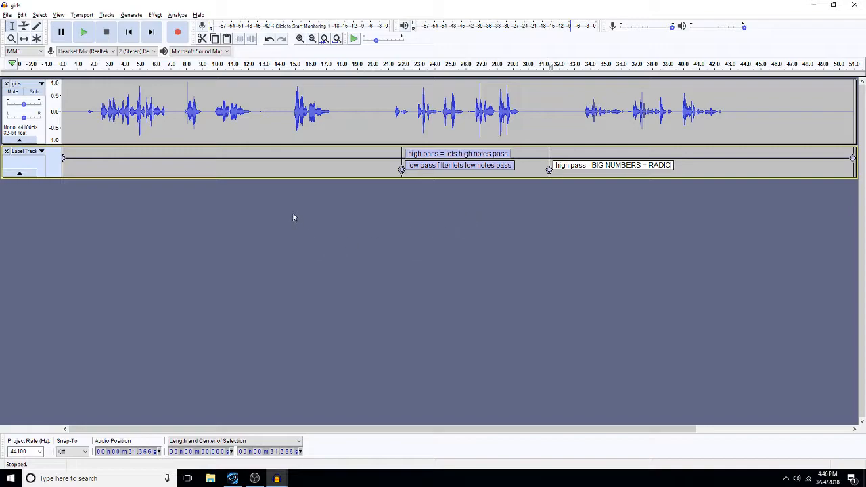
Add the label "low pass - smaller numbers =behind door" to the label track at about 10 seconds
left_click(218, 162)
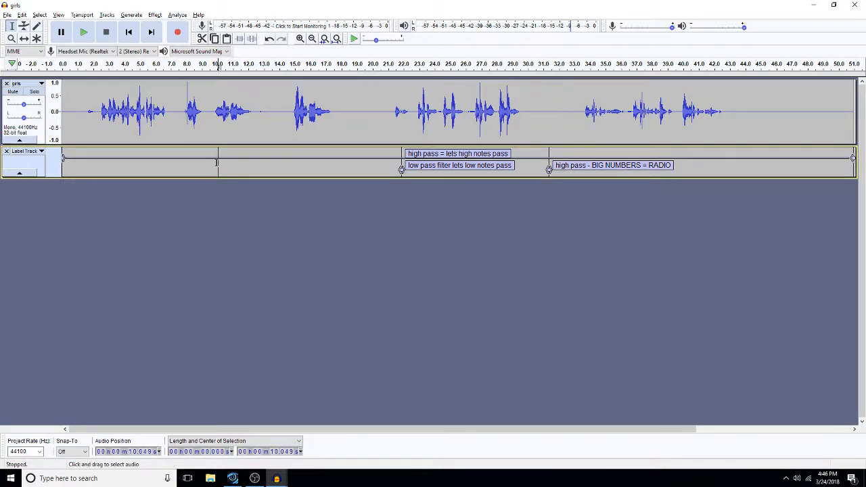
left_click(216, 163)
key("ctrl+b")
type("lo")
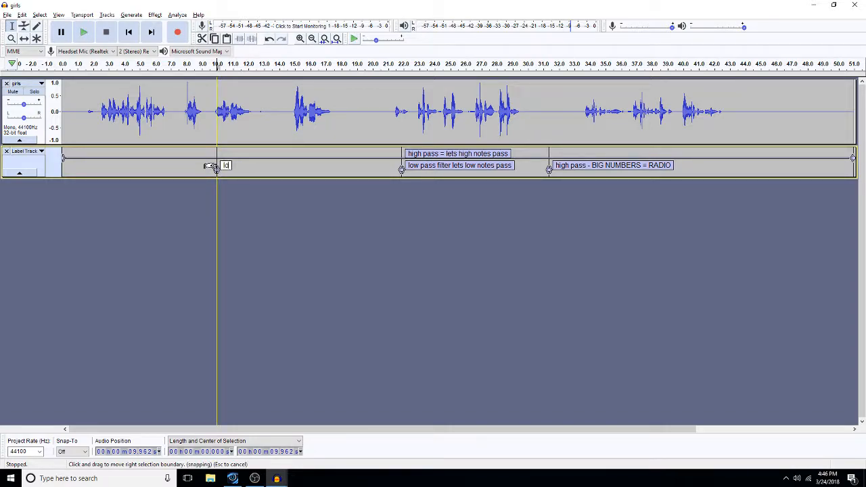
type("w pass -")
type(" smaller nu")
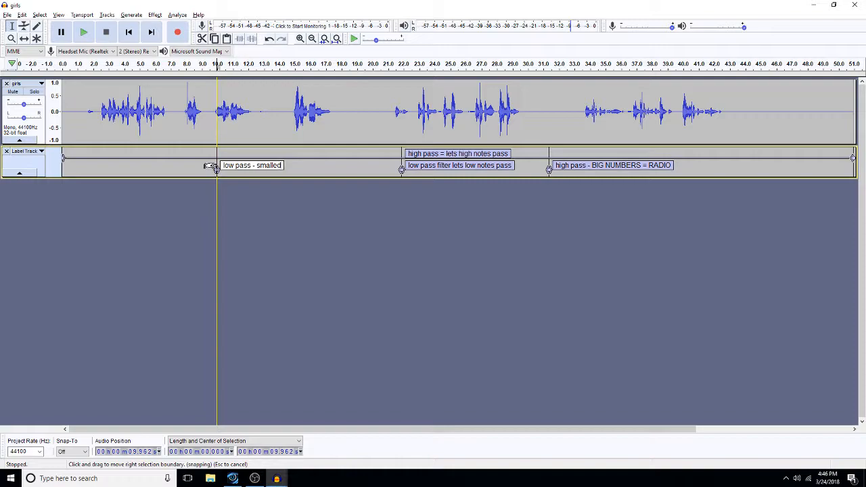
type("ber")
key("BackSpace")
key("BackSpace")
key("BackSpace")
type("mbers")
type("=behind door")
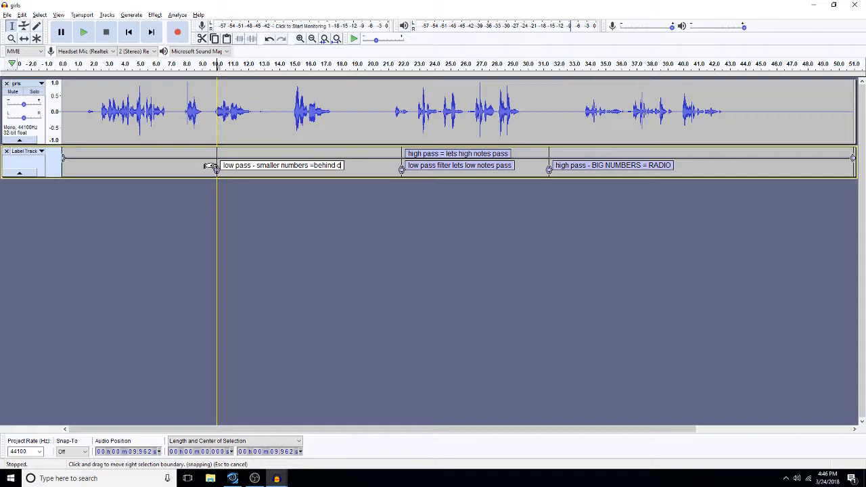
left_click(253, 187)
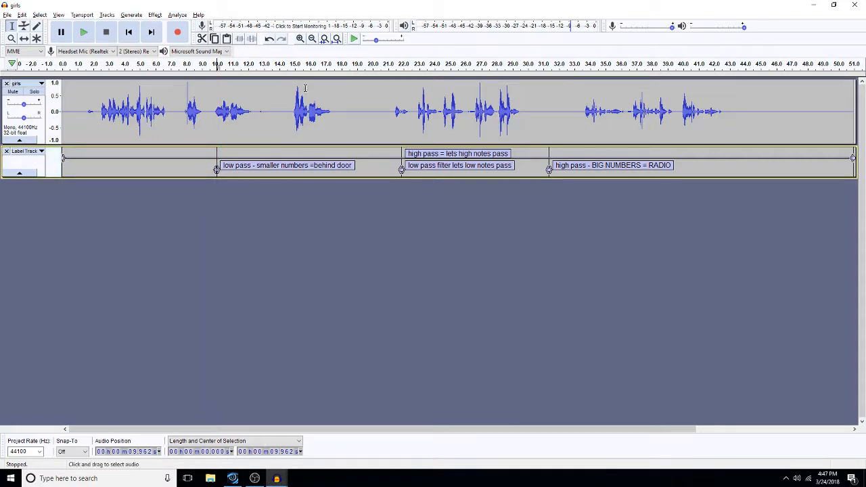
Duplicate the entire girls audio track
double_click(316, 115)
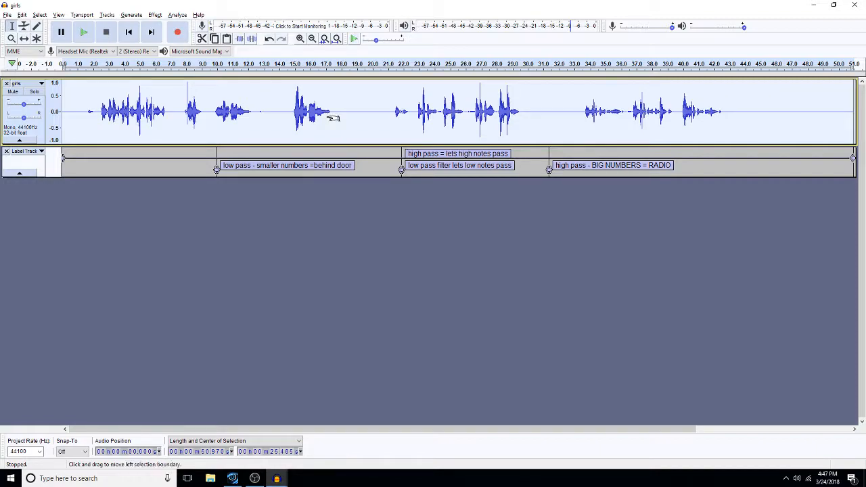
double_click(325, 115)
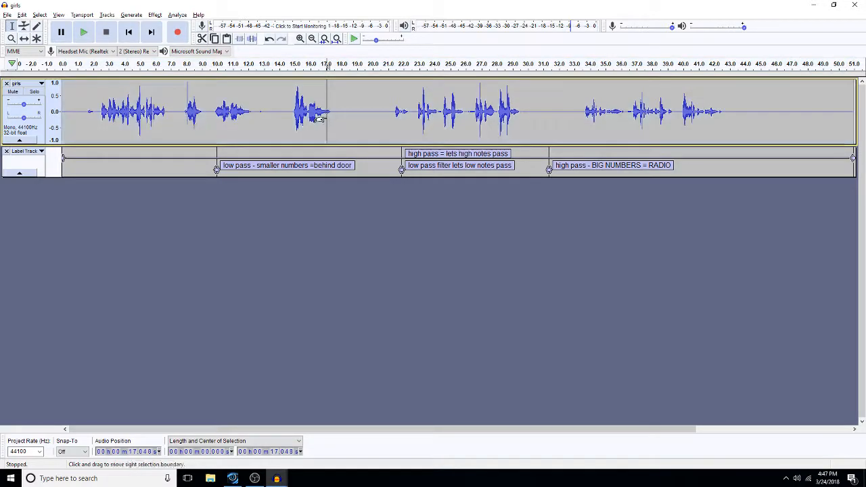
key("ctrl+d")
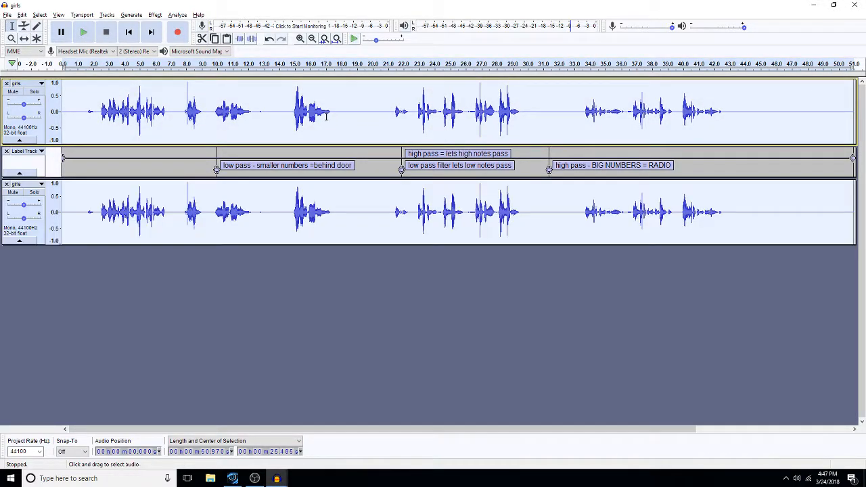
Delete every spoken passage from the duplicated girls track, keeping only the quiet gaps between them
left_click(324, 234)
left_click(89, 212)
left_click(84, 212)
left_click_drag(84, 212, 169, 223)
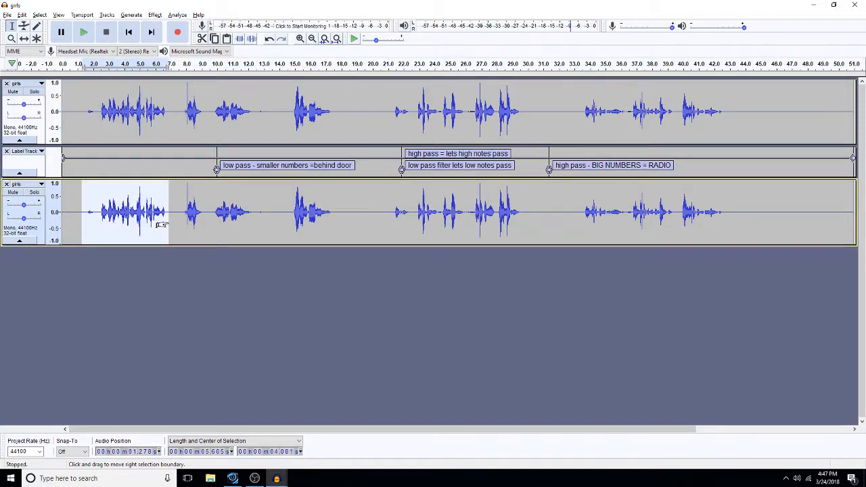
key("Delete")
left_click_drag(97, 215, 314, 213)
key("Delete")
key("Delete")
left_click(128, 216)
key("Delete")
left_click(182, 212)
key("Delete")
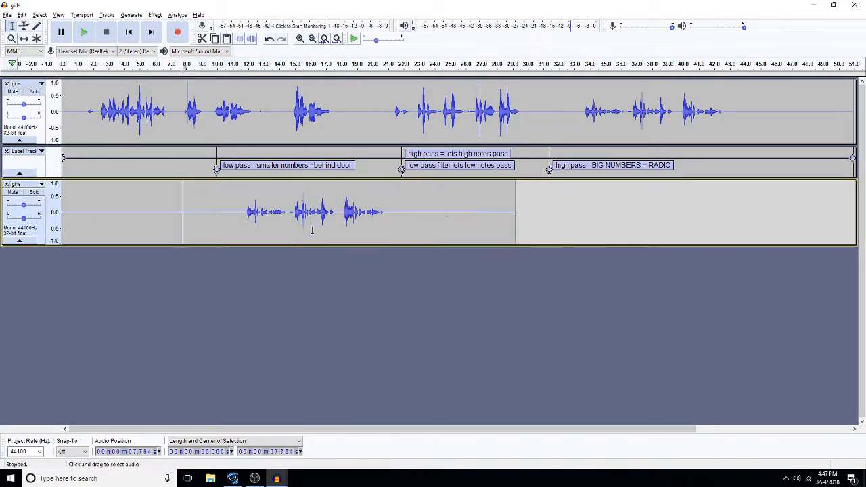
left_click_drag(240, 210, 390, 219)
key("Delete")
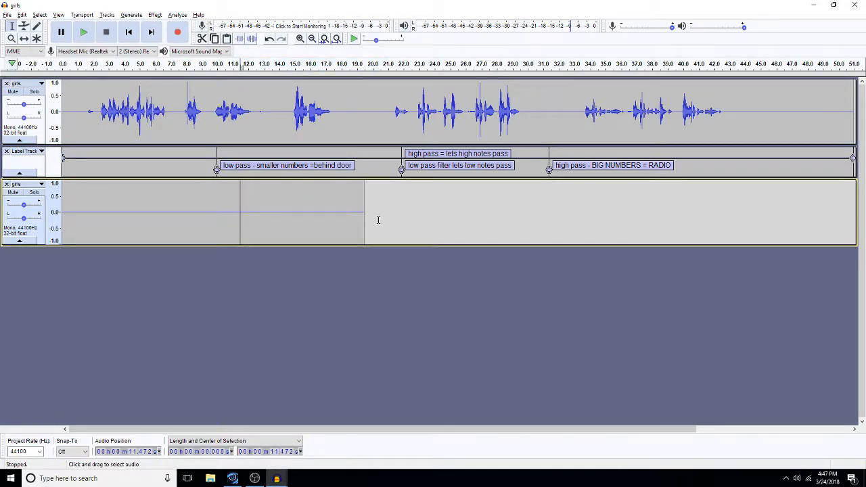
Duplicate the track of quiet gaps, and amplify the whole upper copy to full peak level
double_click(313, 226)
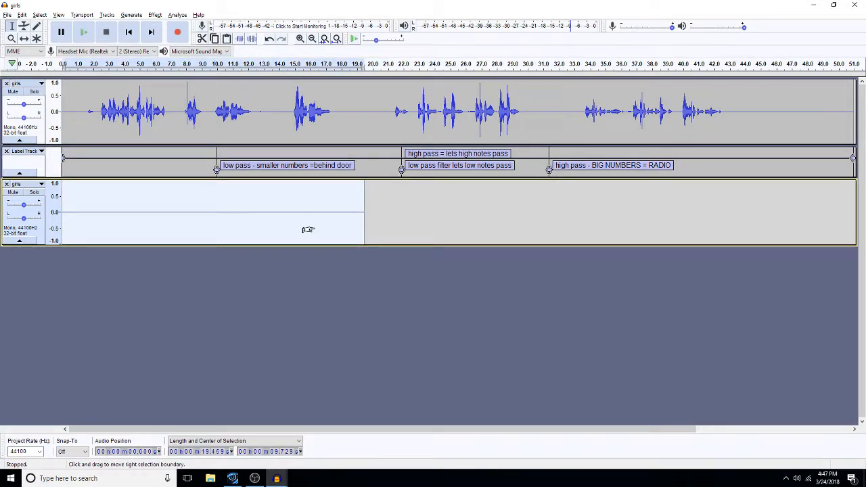
key("ctrl+d")
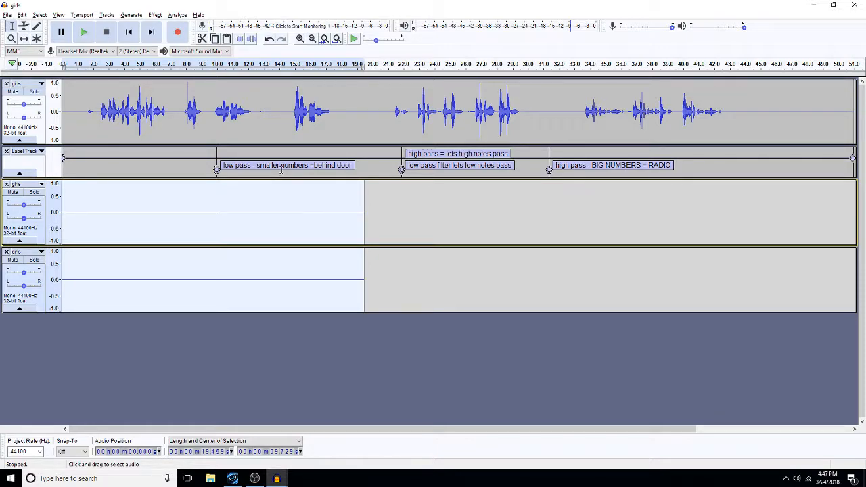
left_click(150, 185)
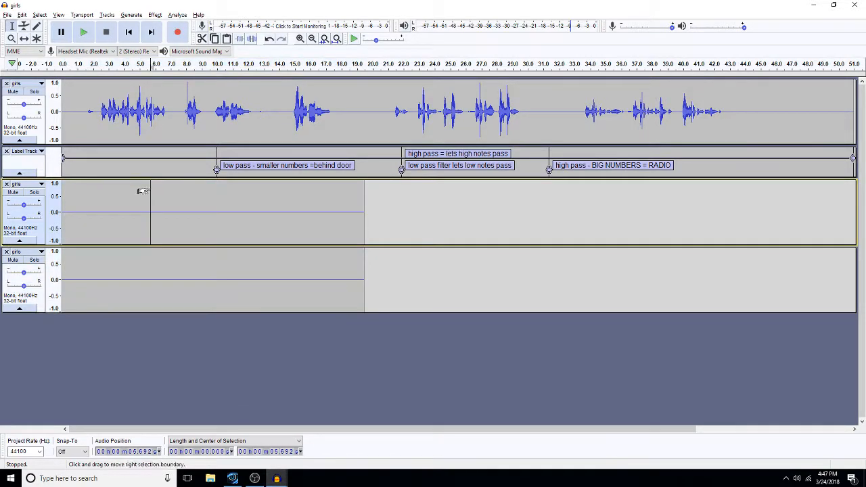
left_click(203, 211)
double_click(201, 211)
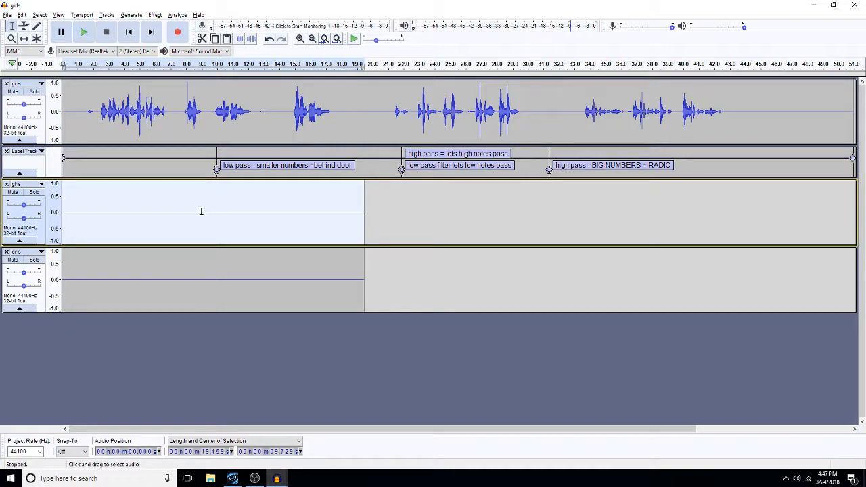
key("shift+a")
key("Return")
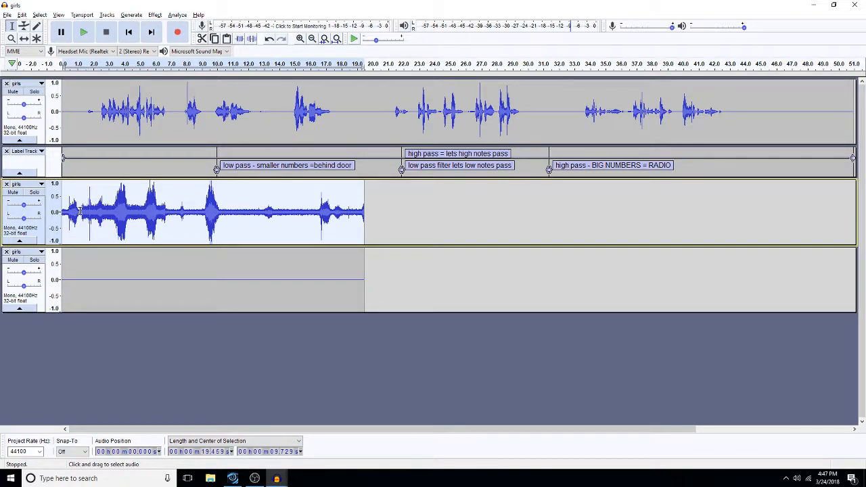
Delete the first 6.7 seconds from both quiet-gap tracks, and cut off everything beyond about 9.7 seconds in what remains
left_click_drag(165, 212, 83, 263)
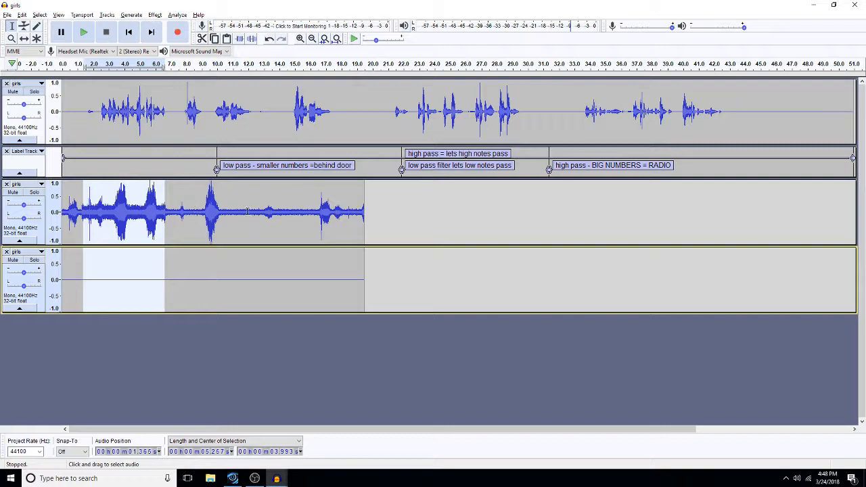
left_click_drag(302, 214, 254, 214)
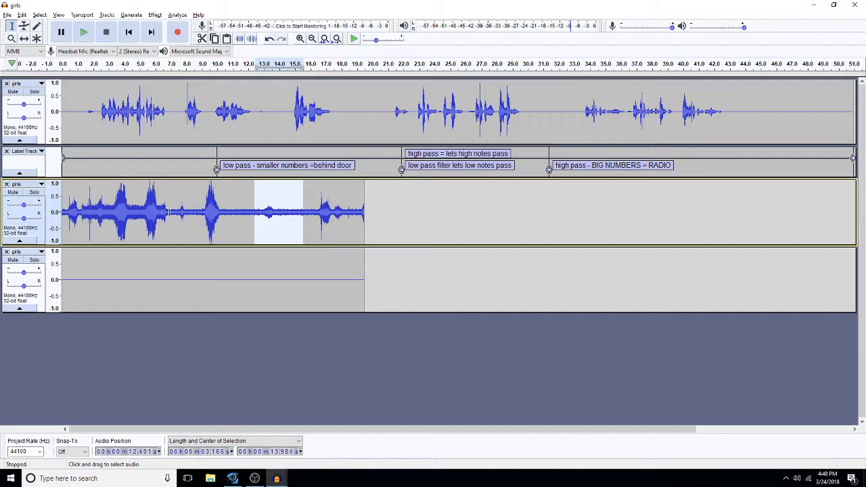
left_click_drag(166, 211, 19, 279)
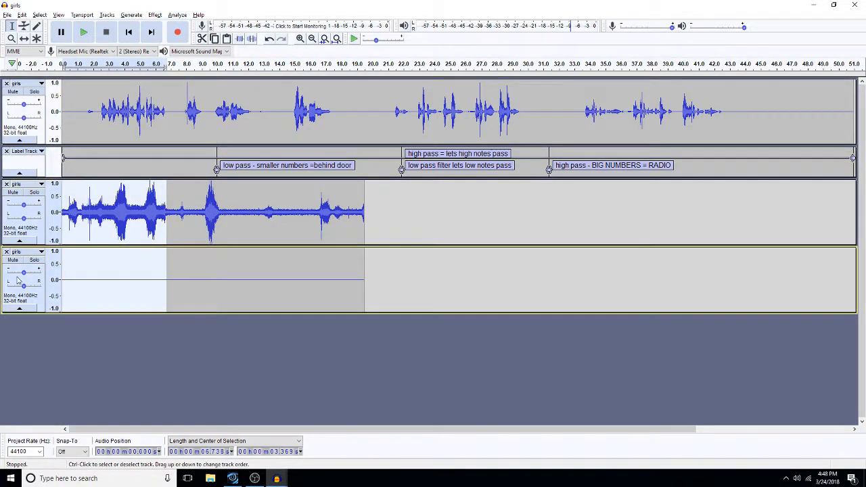
key("Delete")
left_click_drag(215, 212, 284, 274)
key("Delete")
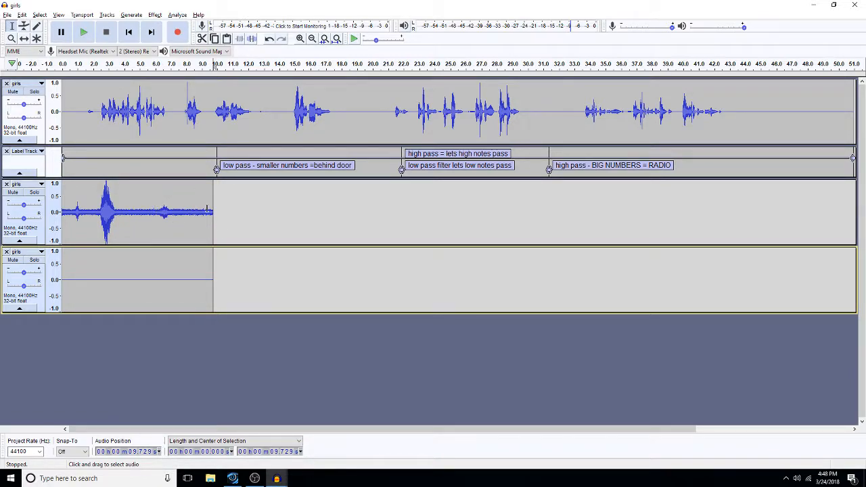
Delete the three remaining bumps at about 6.5, 3 and 0.7 seconds from both quiet-gap tracks, keeping only steady noise
left_click_drag(170, 213, 158, 253)
key("Delete")
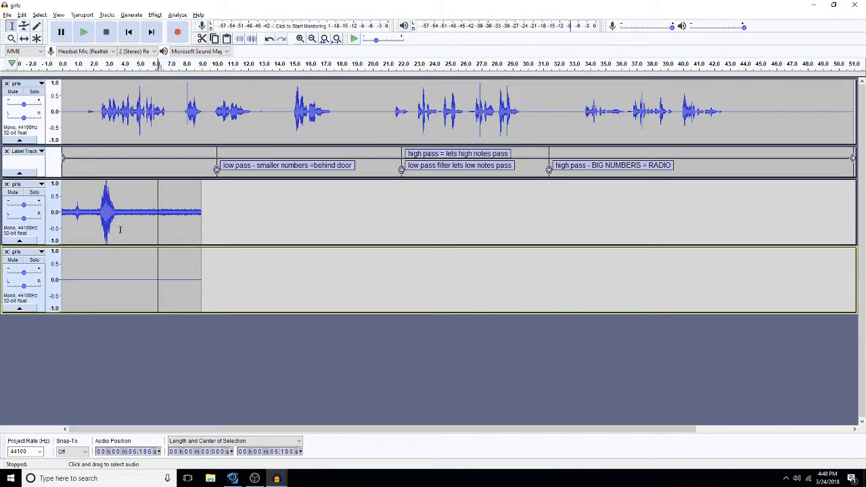
left_click_drag(118, 213, 99, 265)
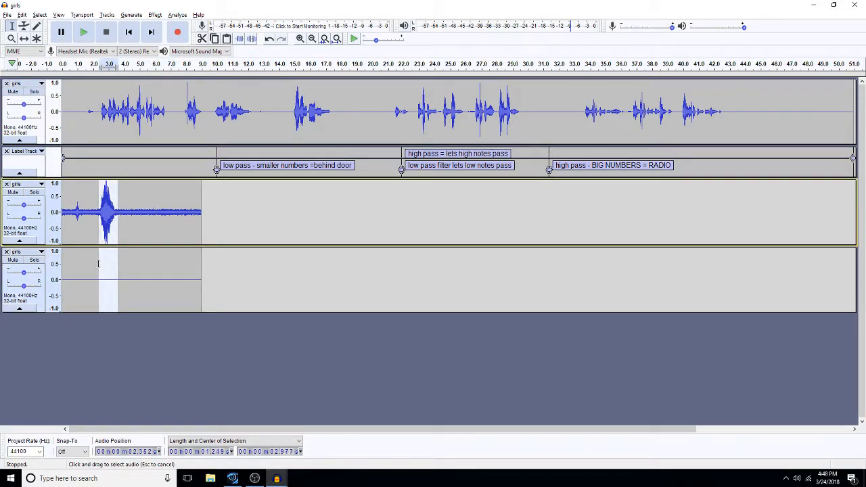
key("Delete")
left_click_drag(83, 217, 57, 265)
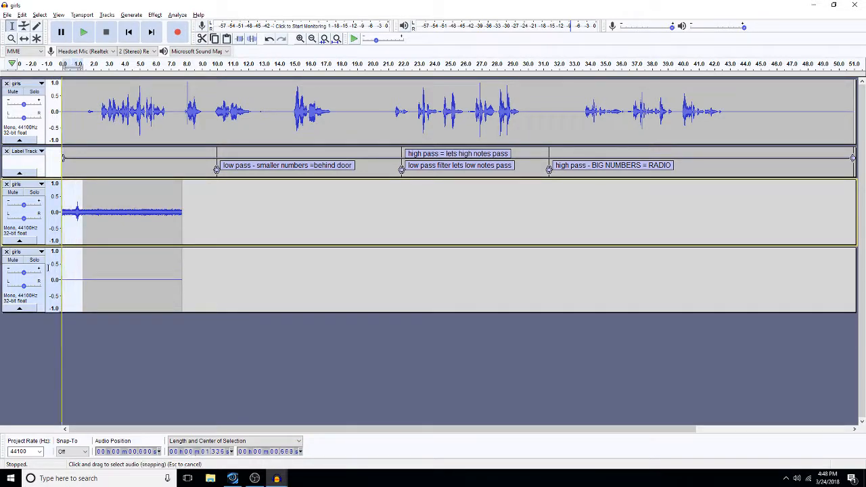
key("Delete")
Amplify the whole upper steady-noise track to full peak level
double_click(136, 261)
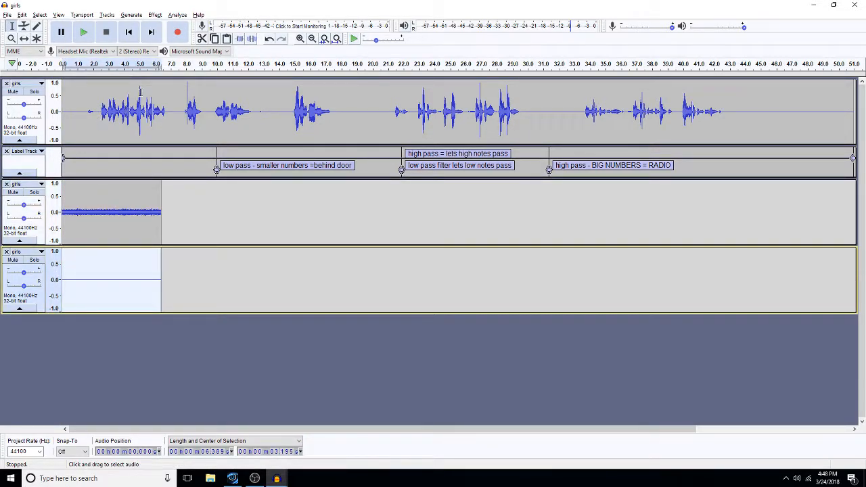
double_click(130, 217)
key("shift+a")
key("Return")
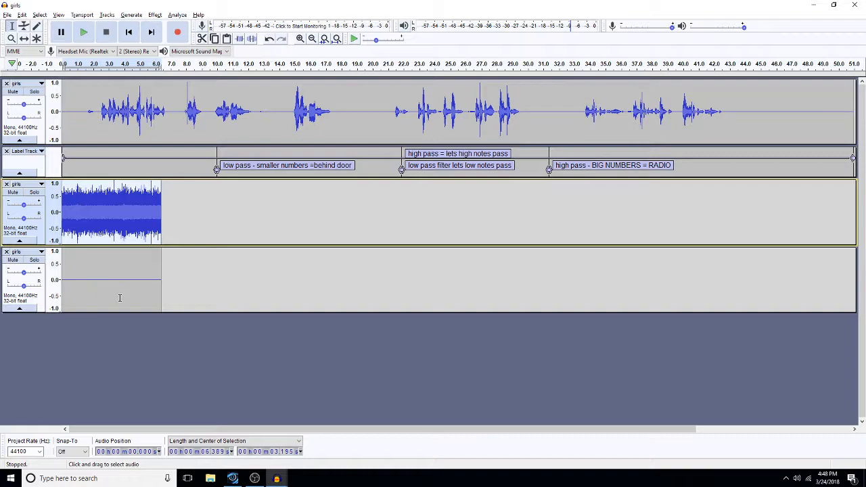
Delete about one second of noise from both noise tracks, starting near 0.8 seconds
mouse_move(122, 277)
left_mouse_down()
mouse_move(106, 279)
mouse_move(129, 276)
left_mouse_up()
key("Delete")
left_click_drag(75, 216, 83, 265)
key("Delete")
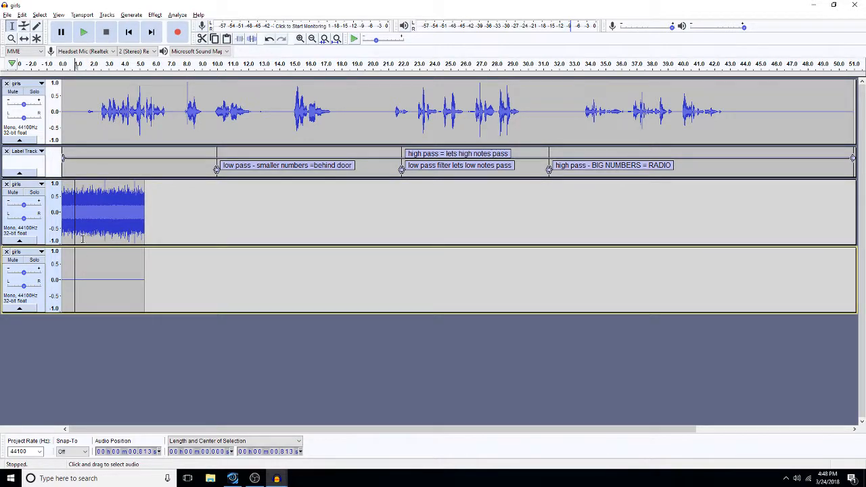
Capture a Noise Reduction profile from the entire unamplified noise track, and remove the amplified copy track
double_click(120, 265)
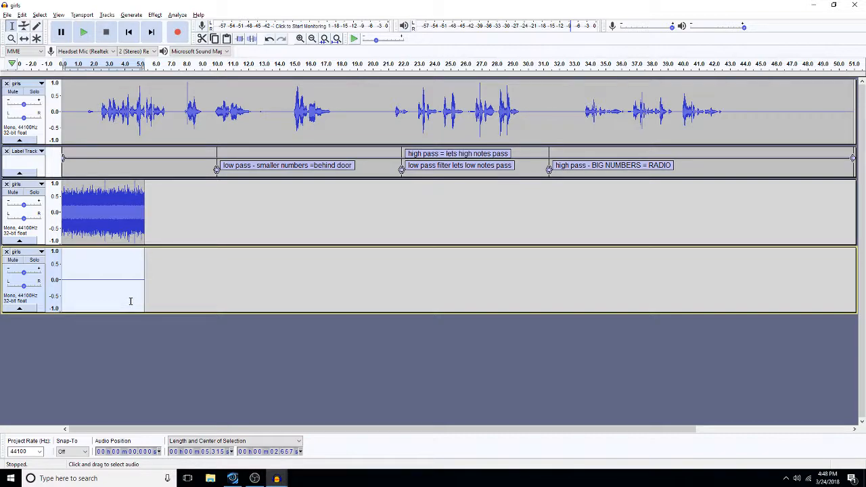
key("ctrl+r")
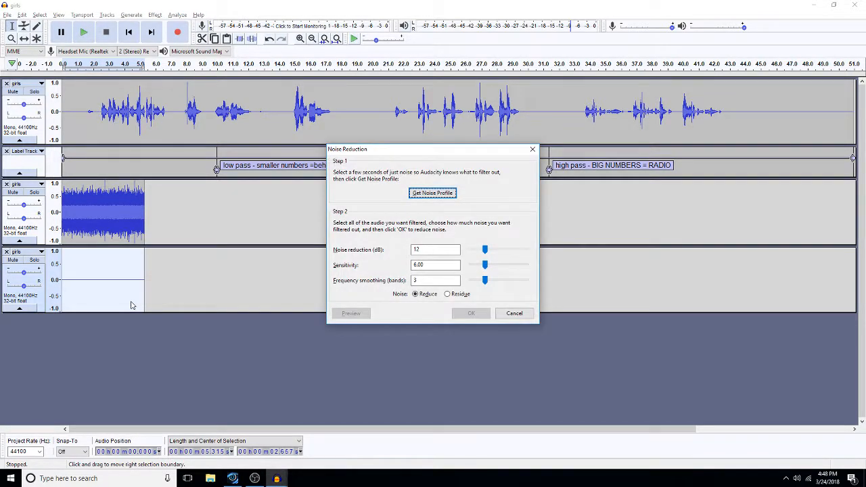
left_click(443, 193)
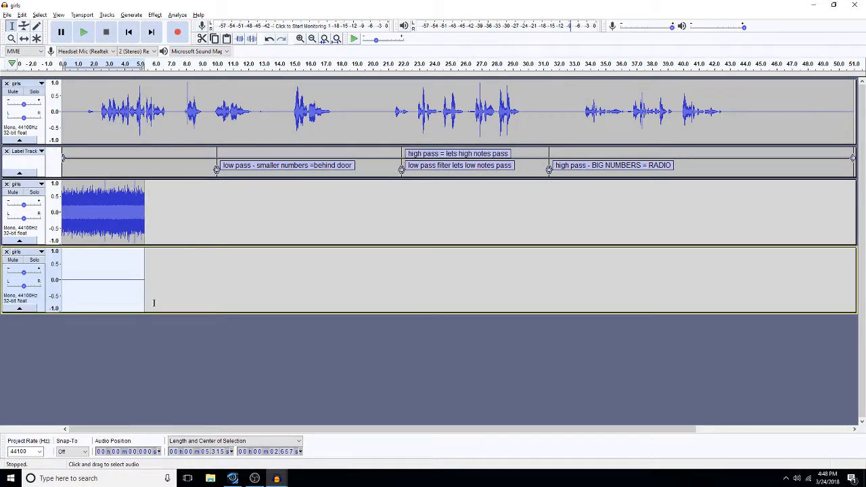
left_click(7, 184)
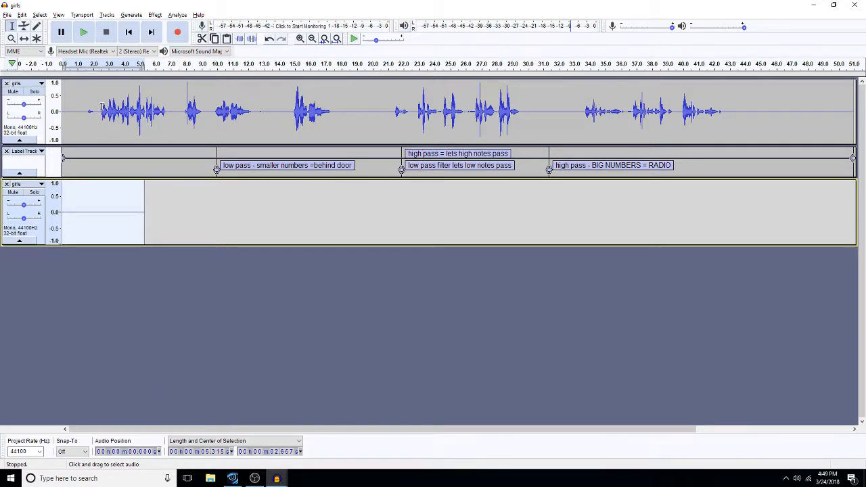
Apply Noise Reduction to the entire original girls track with 12 dB reduction, sensitivity 6.00 and 3 frequency smoothing bands
double_click(131, 107)
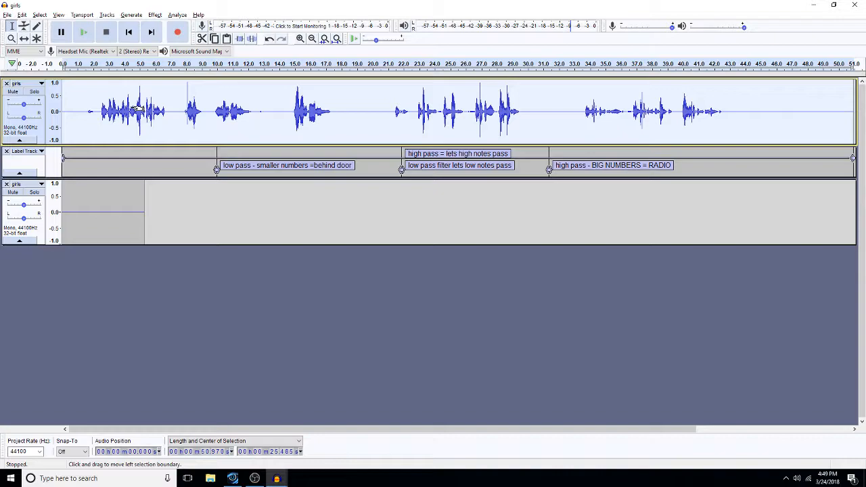
key("ctrl+r")
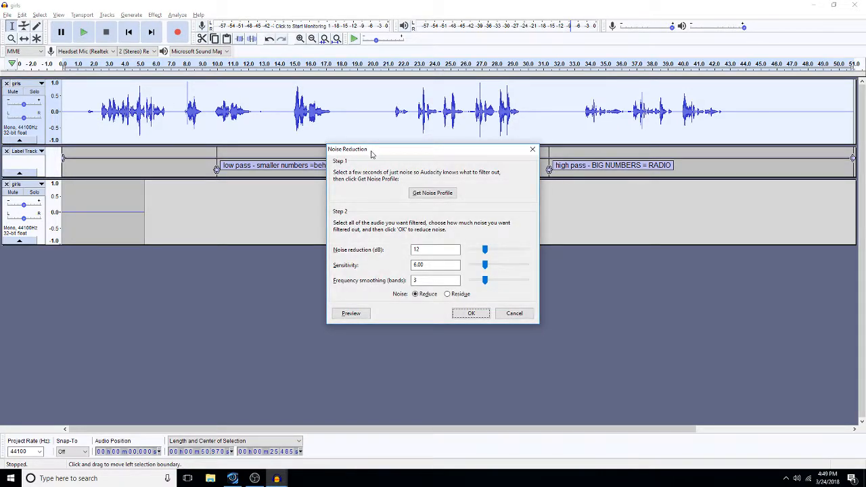
left_click(432, 192)
left_click(469, 313)
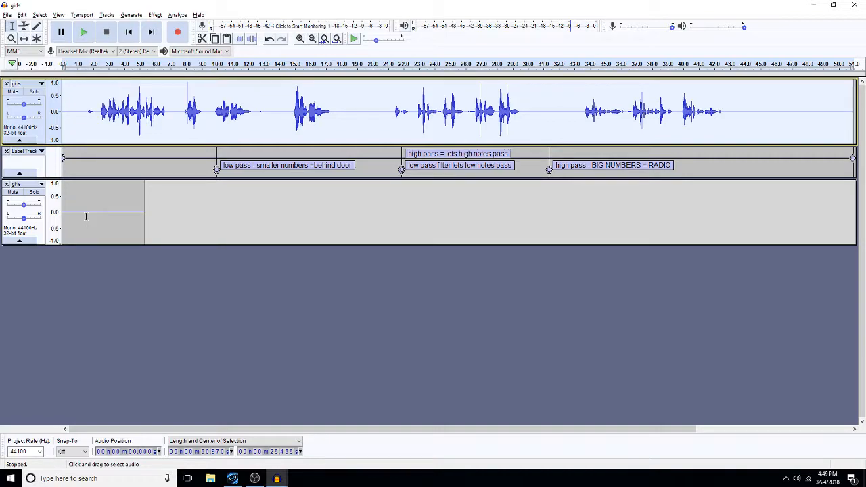
Duplicate the first 0.84 seconds of the noise track onto a new track, and paste it repeatedly to reach about 5.9 seconds
double_click(105, 205)
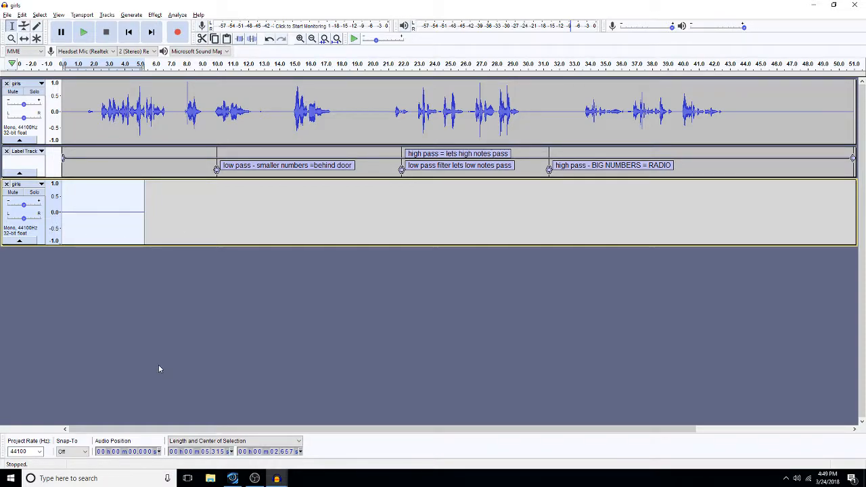
left_click(118, 215)
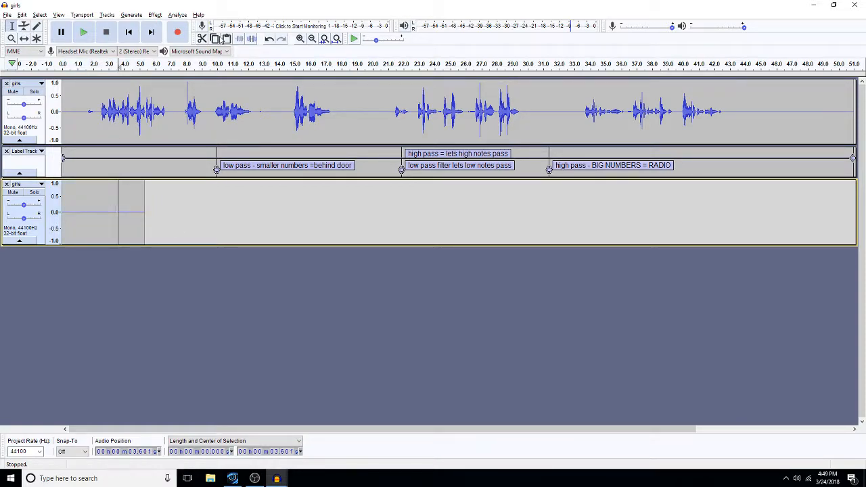
left_click(121, 201)
left_click_drag(122, 201, 8, 224)
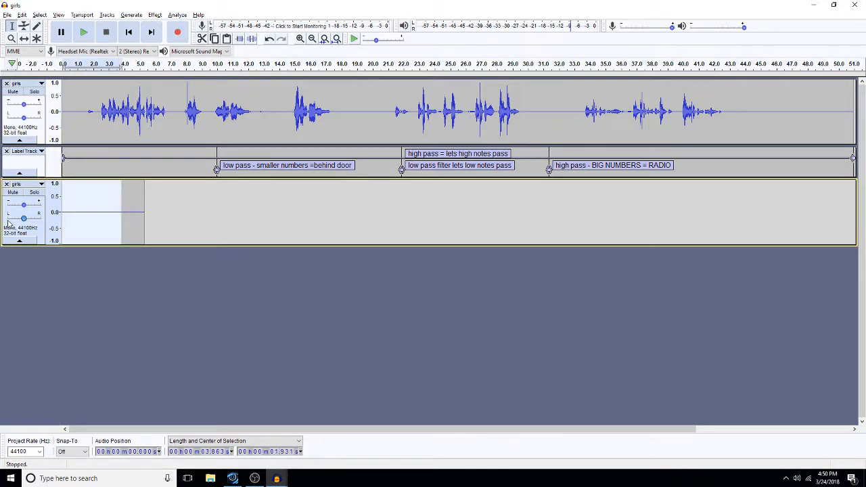
left_click_drag(75, 217, 40, 225)
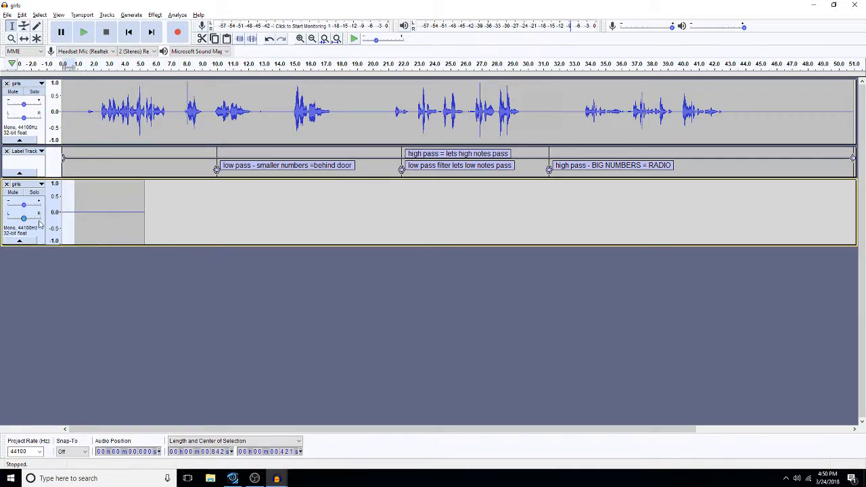
key("ctrl+d")
left_click(64, 283)
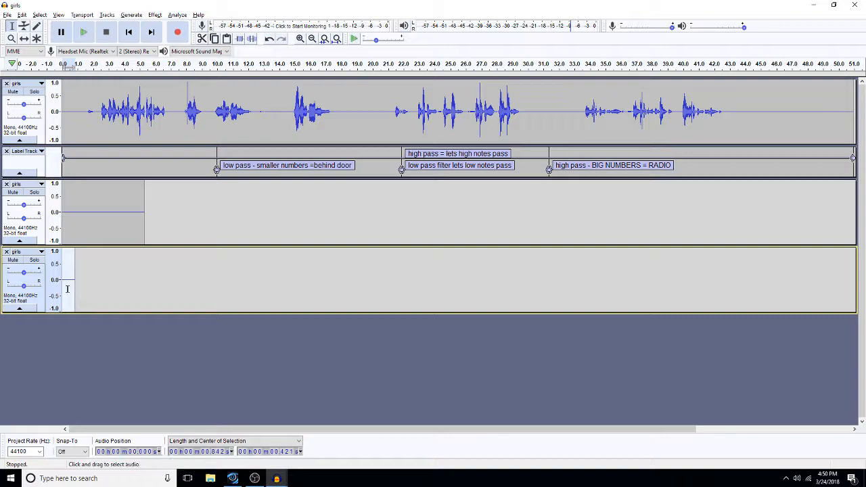
left_click(67, 289)
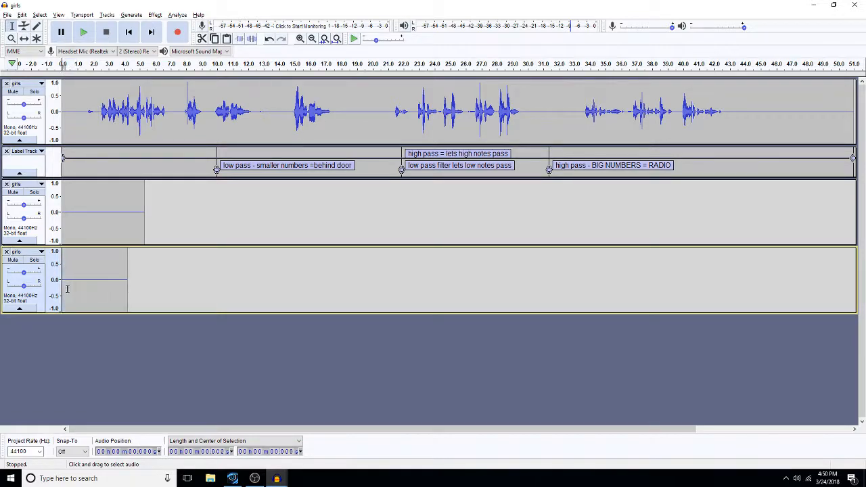
key("ctrl+v")
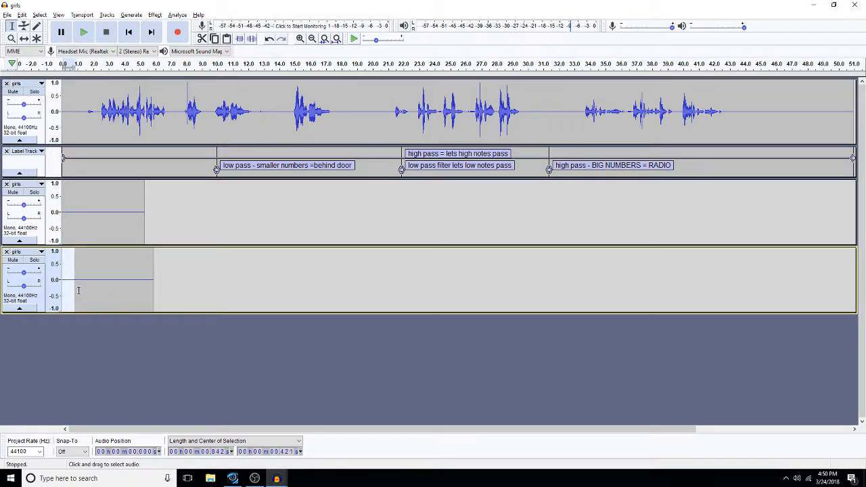
Review the Noise Reduction settings for the whole pasted-together noise track, and close them without applying anything
double_click(90, 284)
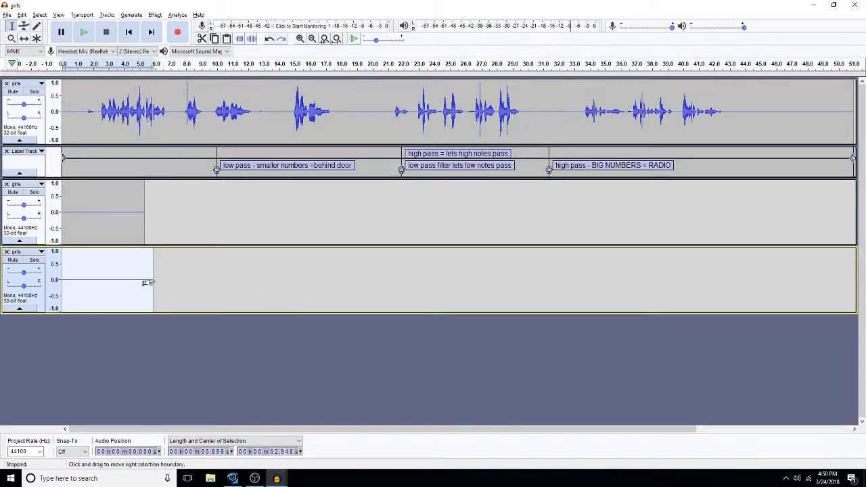
key("ctrl+r")
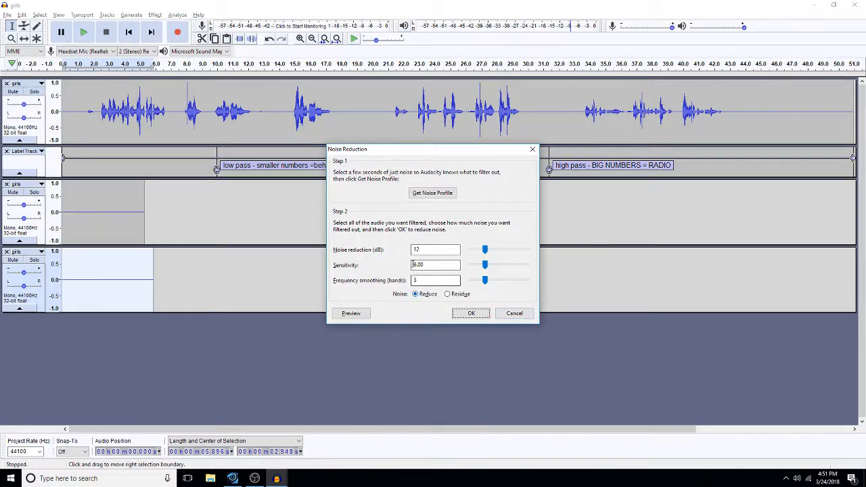
left_click(512, 314)
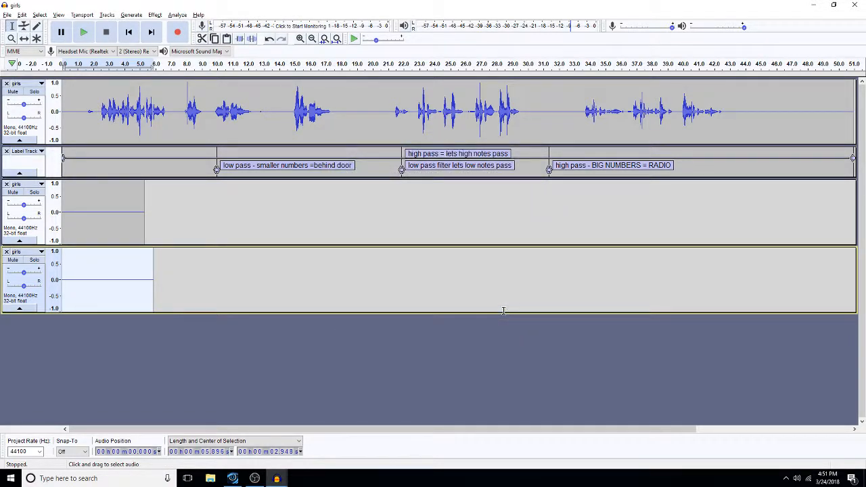